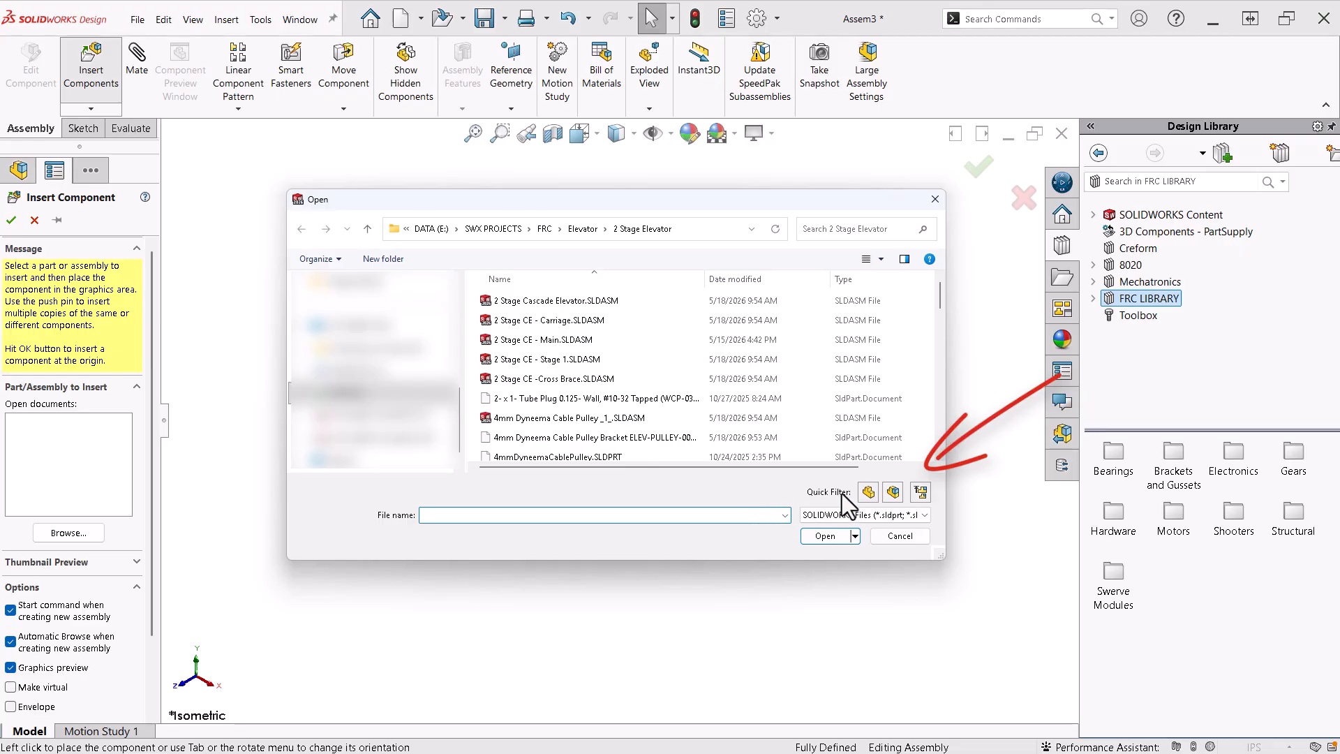
Insert the part Elevator - Tube 2-x2-x12-.SLDPRT at the assembly origin, filtering the file list to parts only.
click(868, 492)
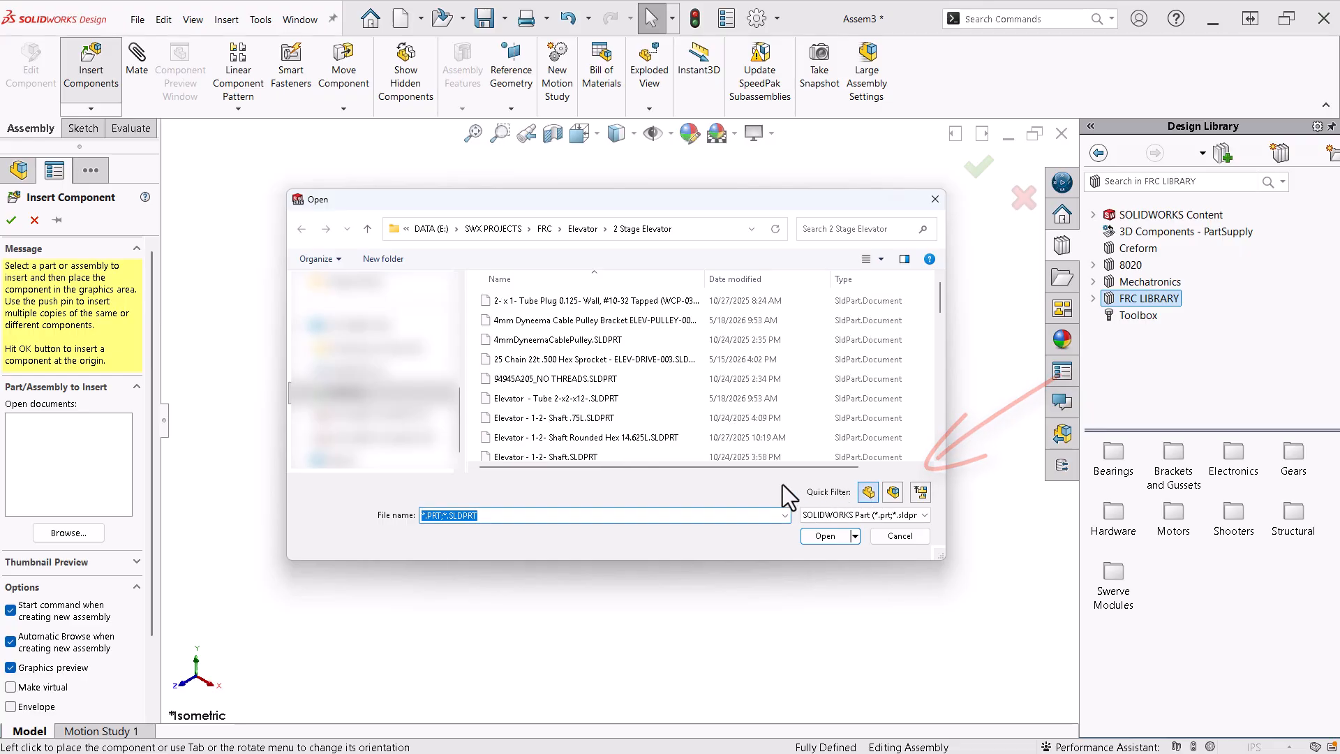
click(634, 399)
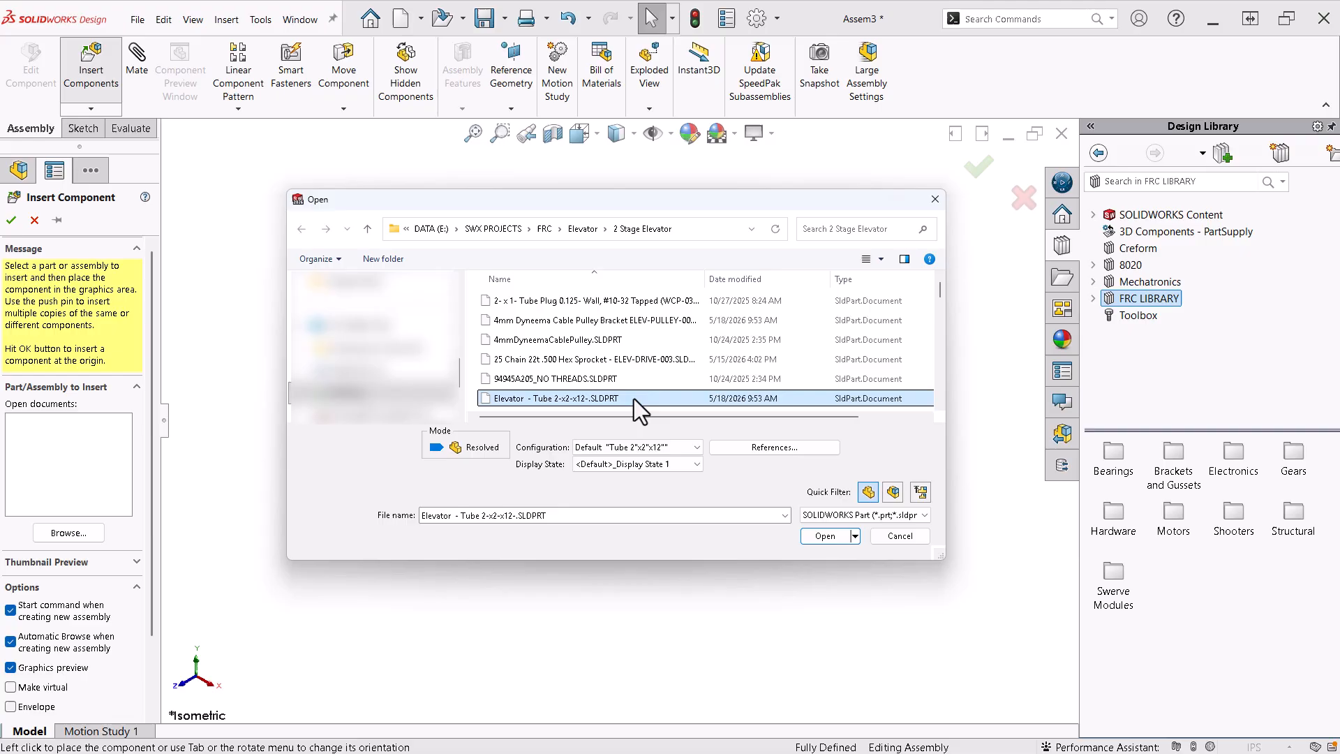
click(821, 536)
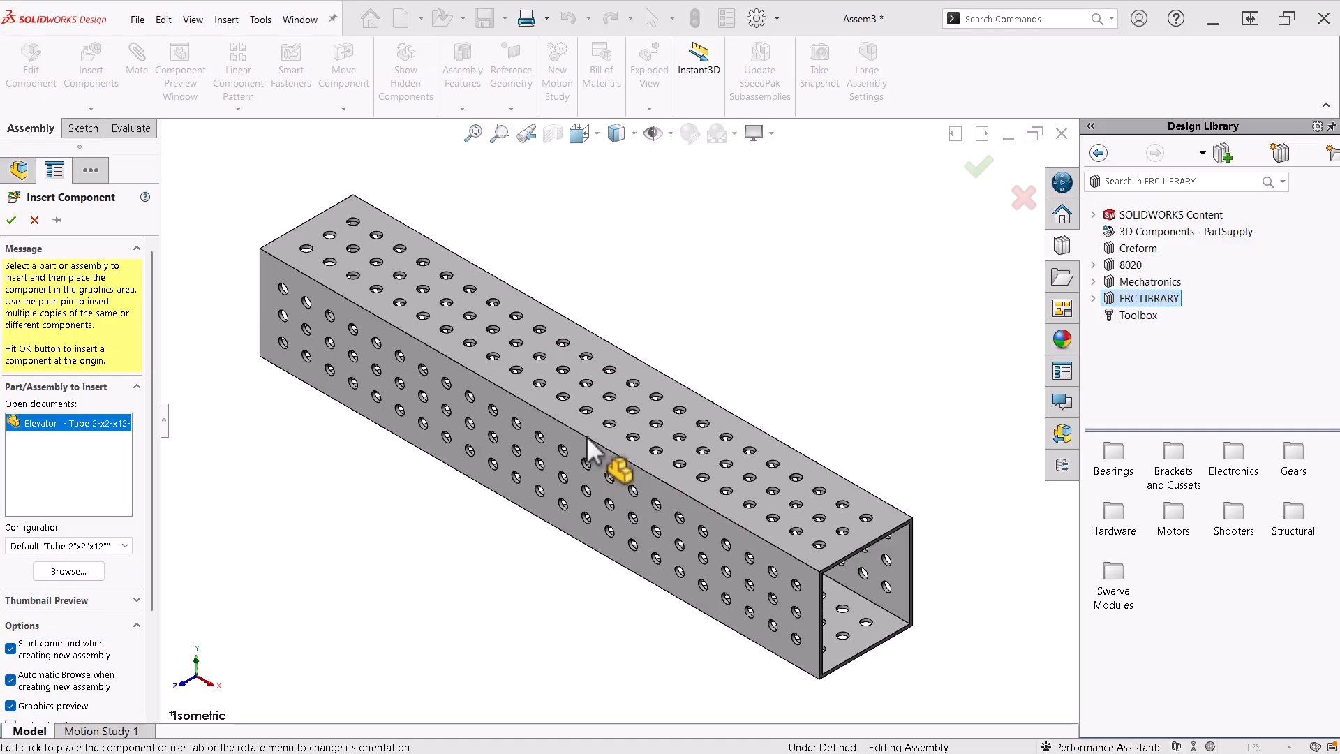
click(10, 221)
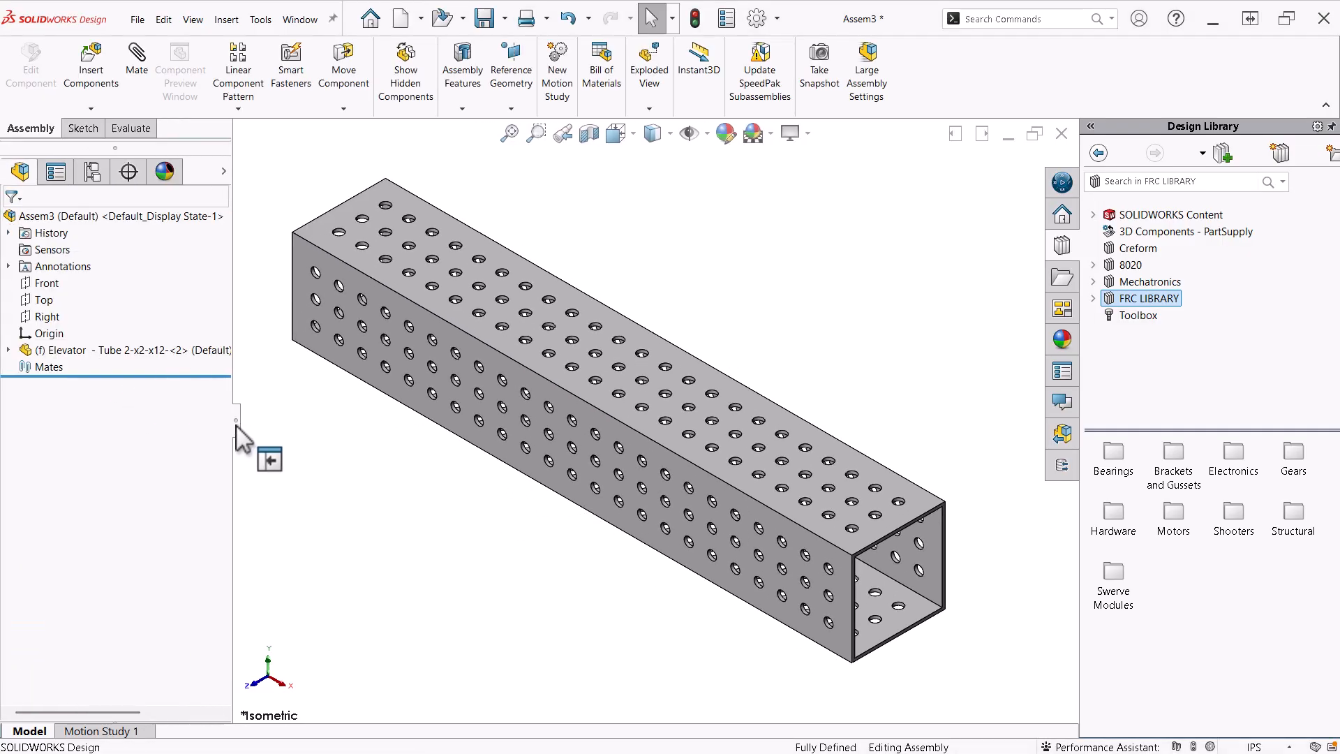
Return the tube to the isometric view and save the assembly as 2 Stage Elevator.SLDASM.
click(49, 333)
mouse_move(470, 501)
middle_down()
mouse_move(365, 479)
mouse_move(470, 485)
middle_up()
click(329, 467)
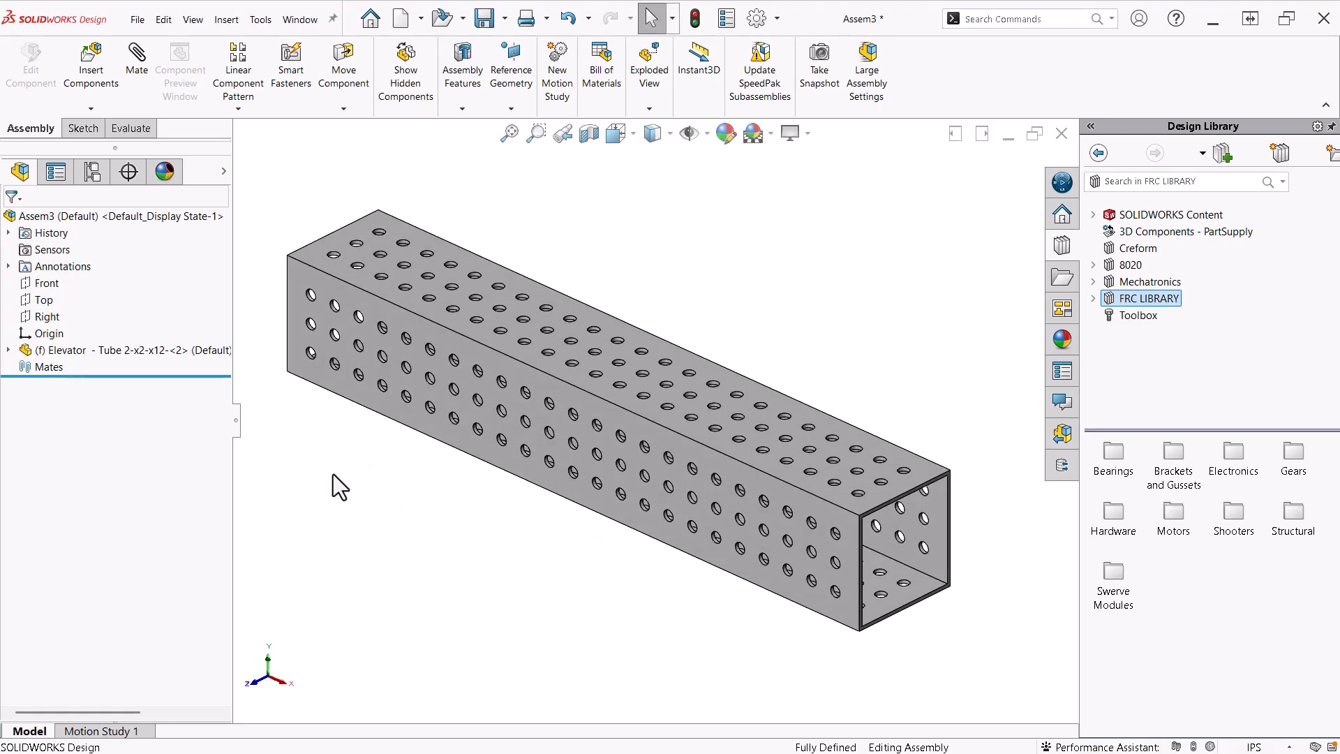
key(ctrl+7)
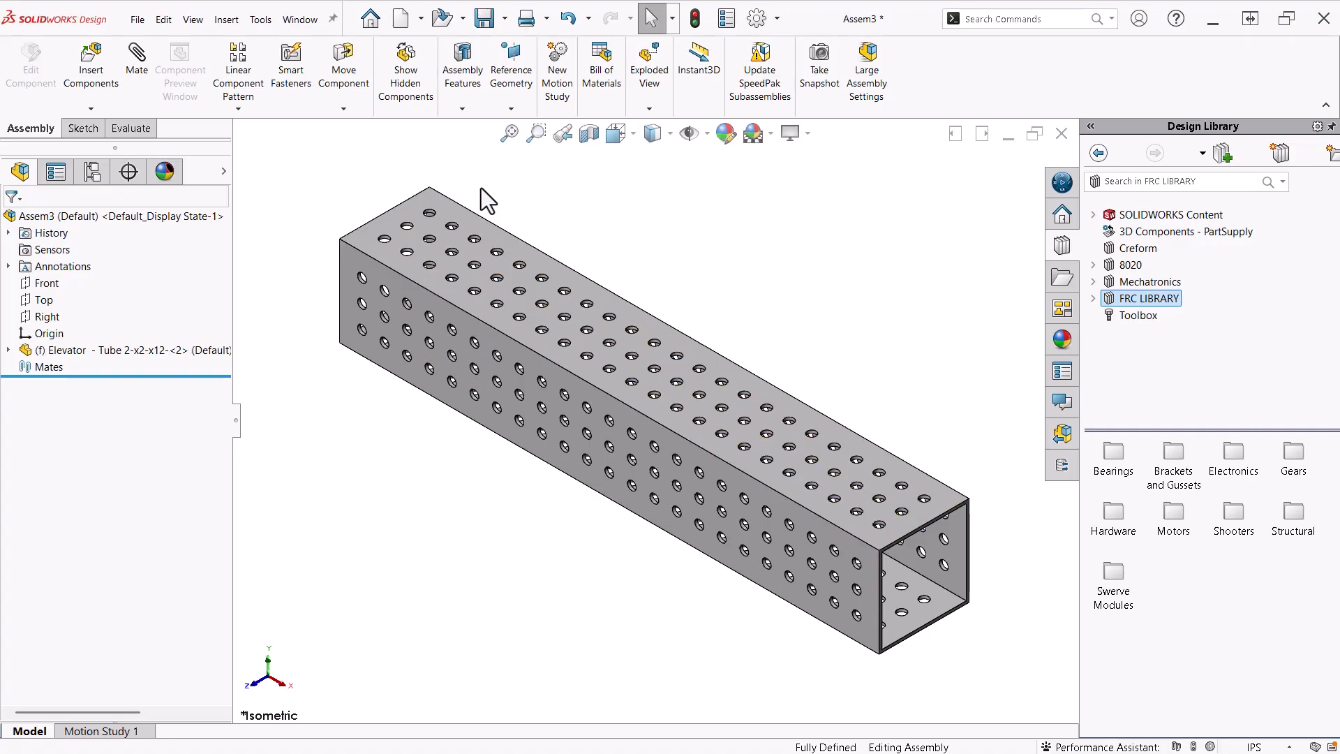
click(490, 23)
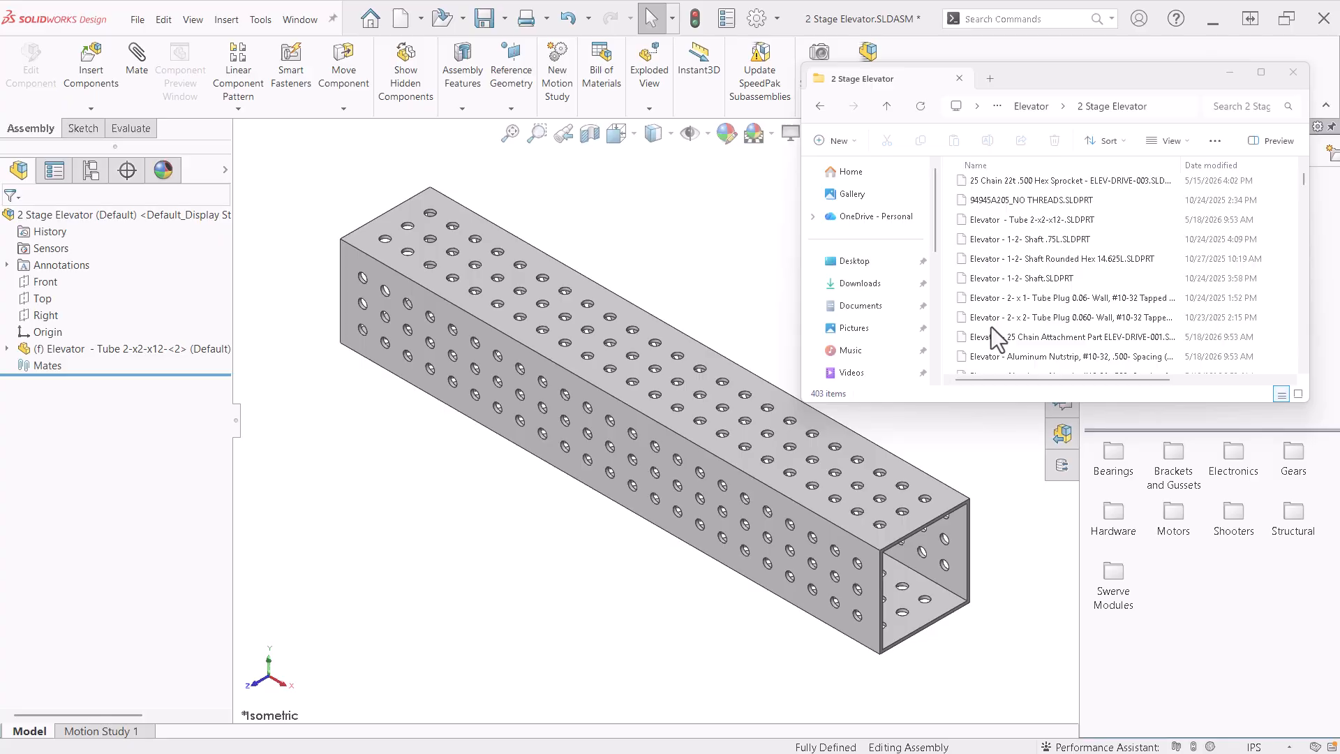
Add the Elevator - 2- x 2- Tube Plug 0.060- Wall part beside the tube's open end and rotate its solid lip outward.
drag(992, 317, 624, 622)
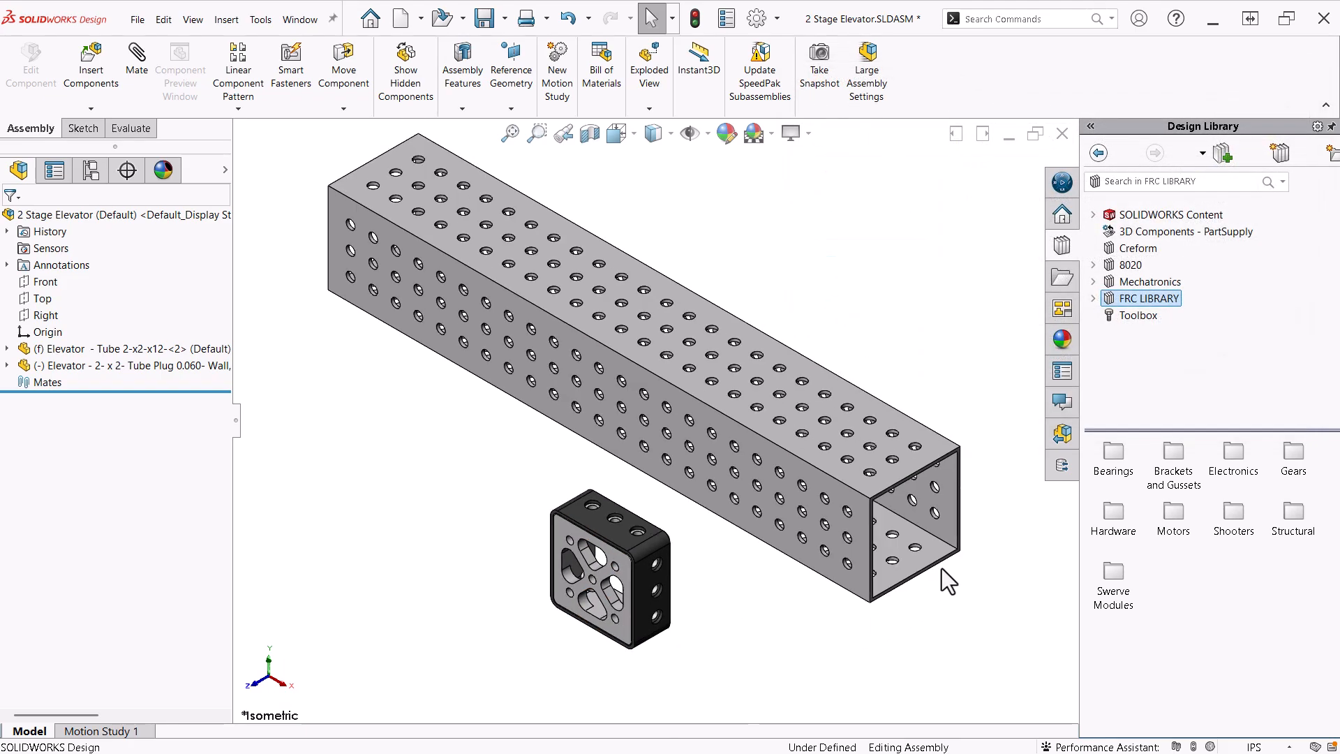
scroll(908, 583, down, 2)
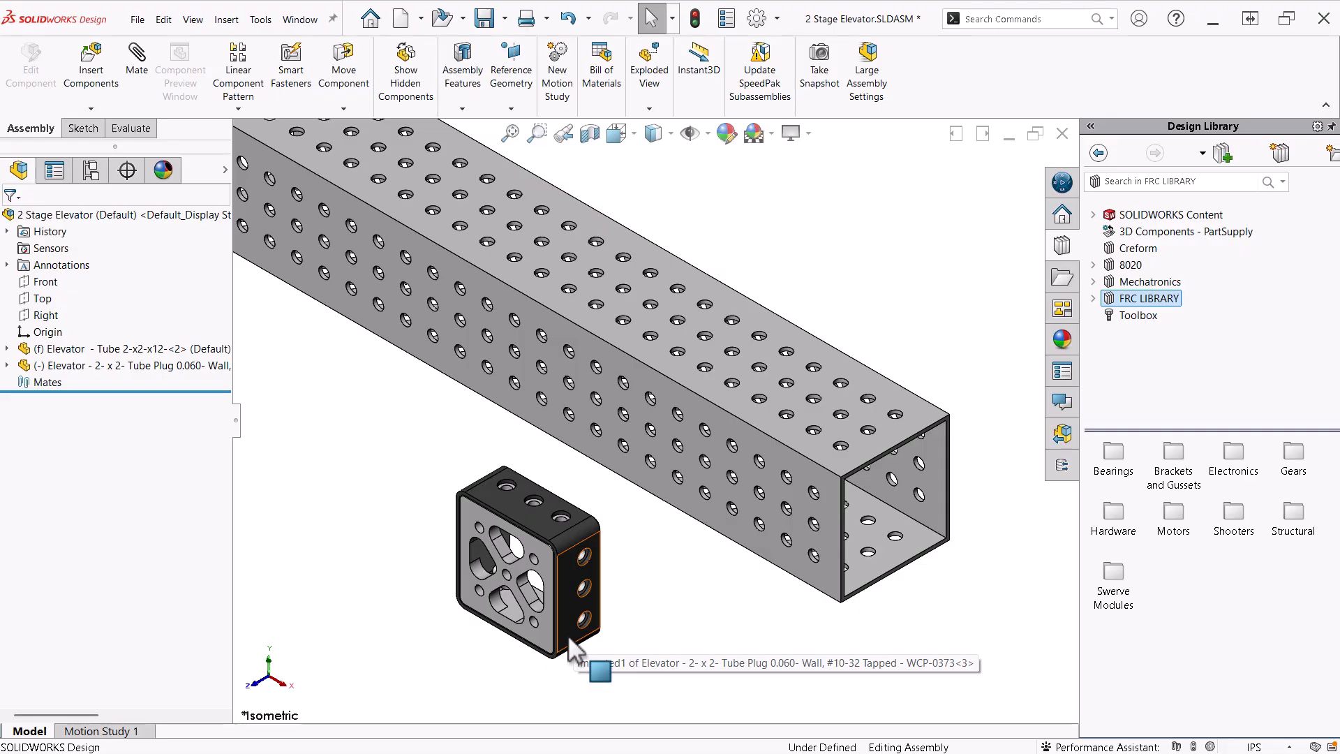
right_drag(571, 649, 702, 694)
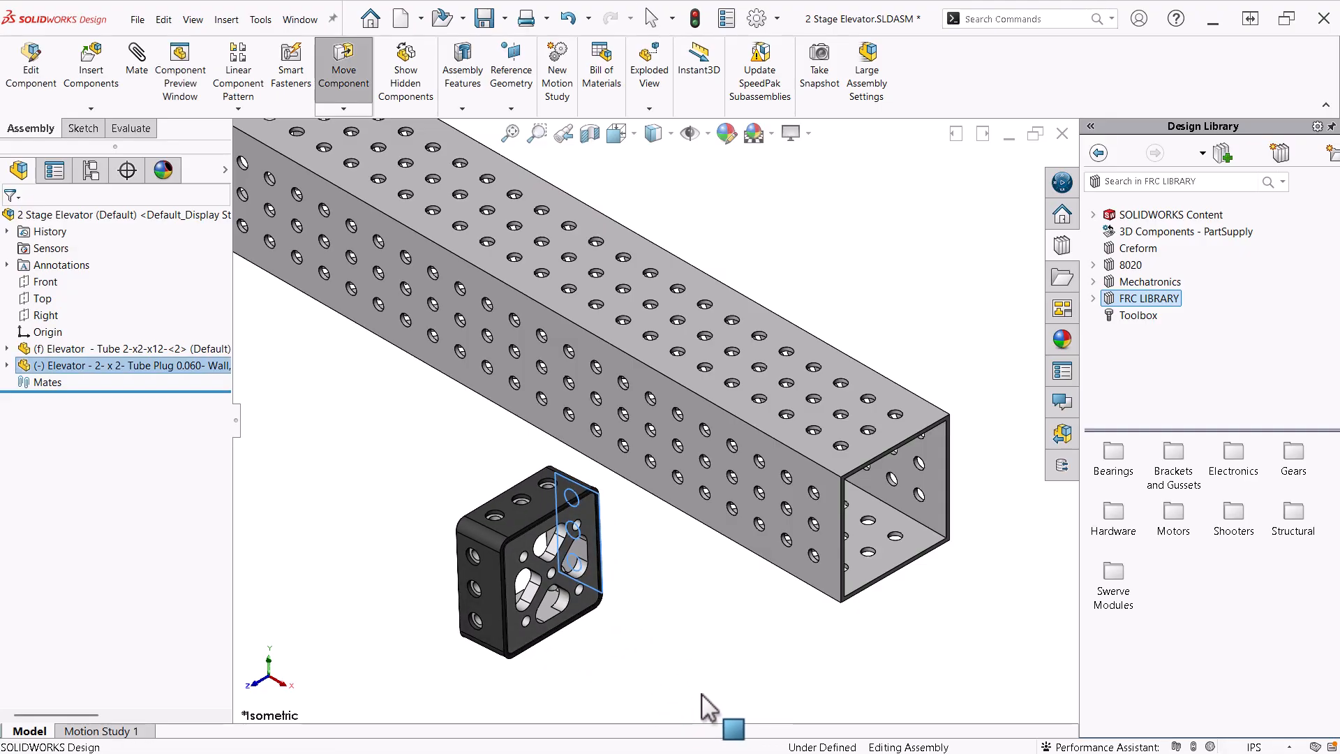
click(640, 618)
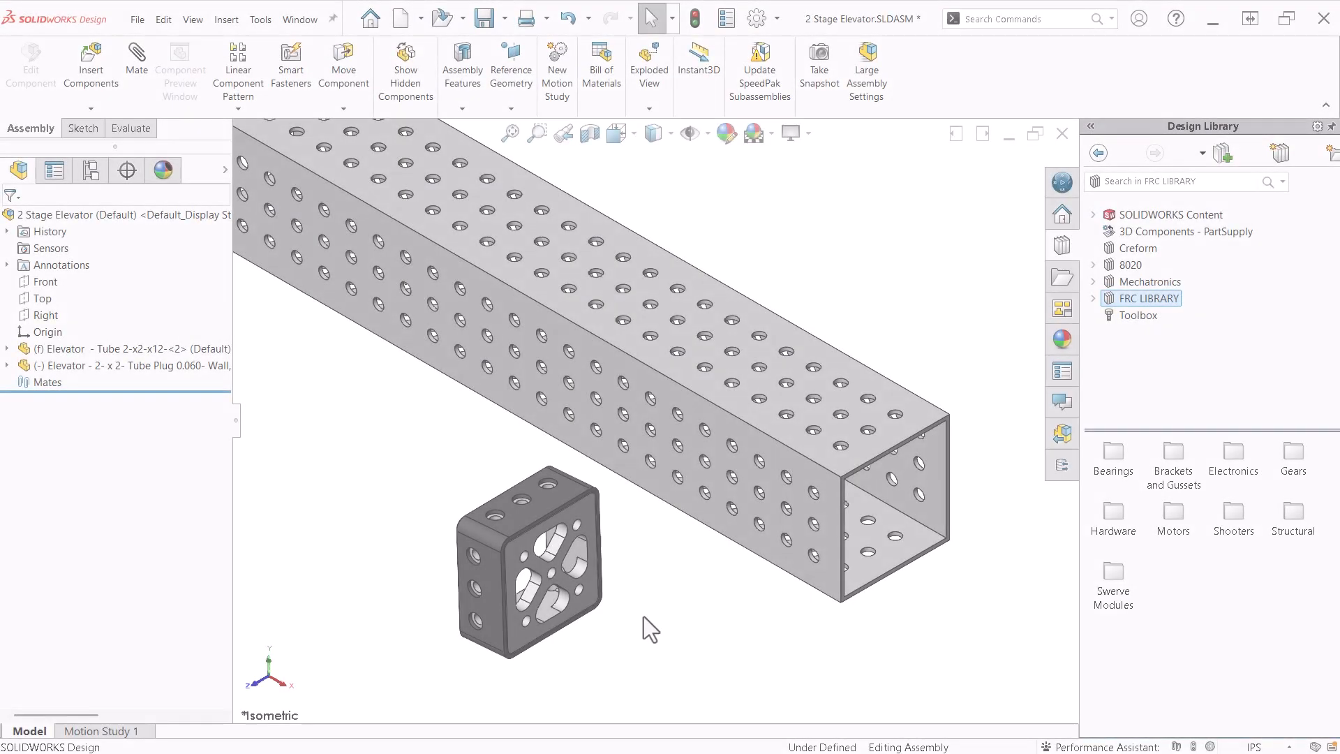
Add a concentric mate between the plug's middle top hole and the middle top hole nearest the tube's open end.
scroll(545, 501, down, 3)
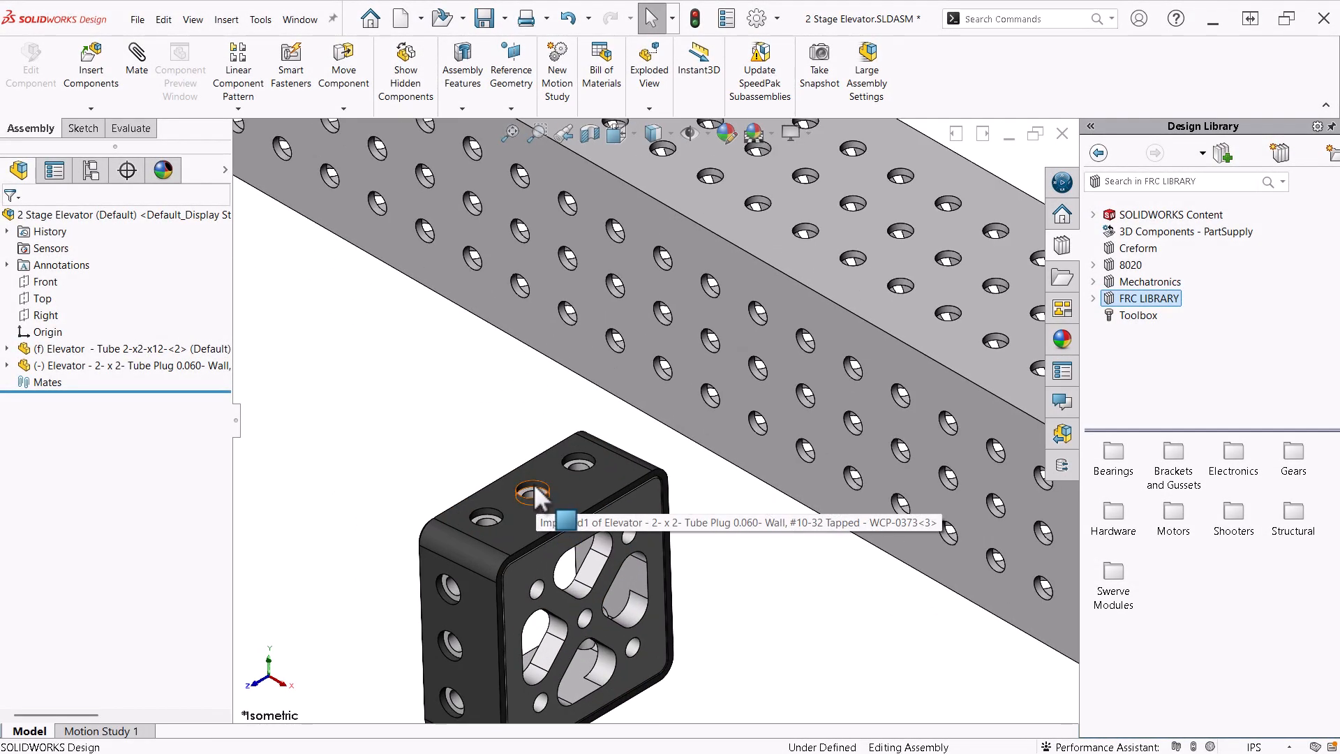
click(534, 483)
key(ctrl)
scroll(815, 598, up, 4)
drag(533, 483, 992, 419)
scroll(1000, 383, down, 2)
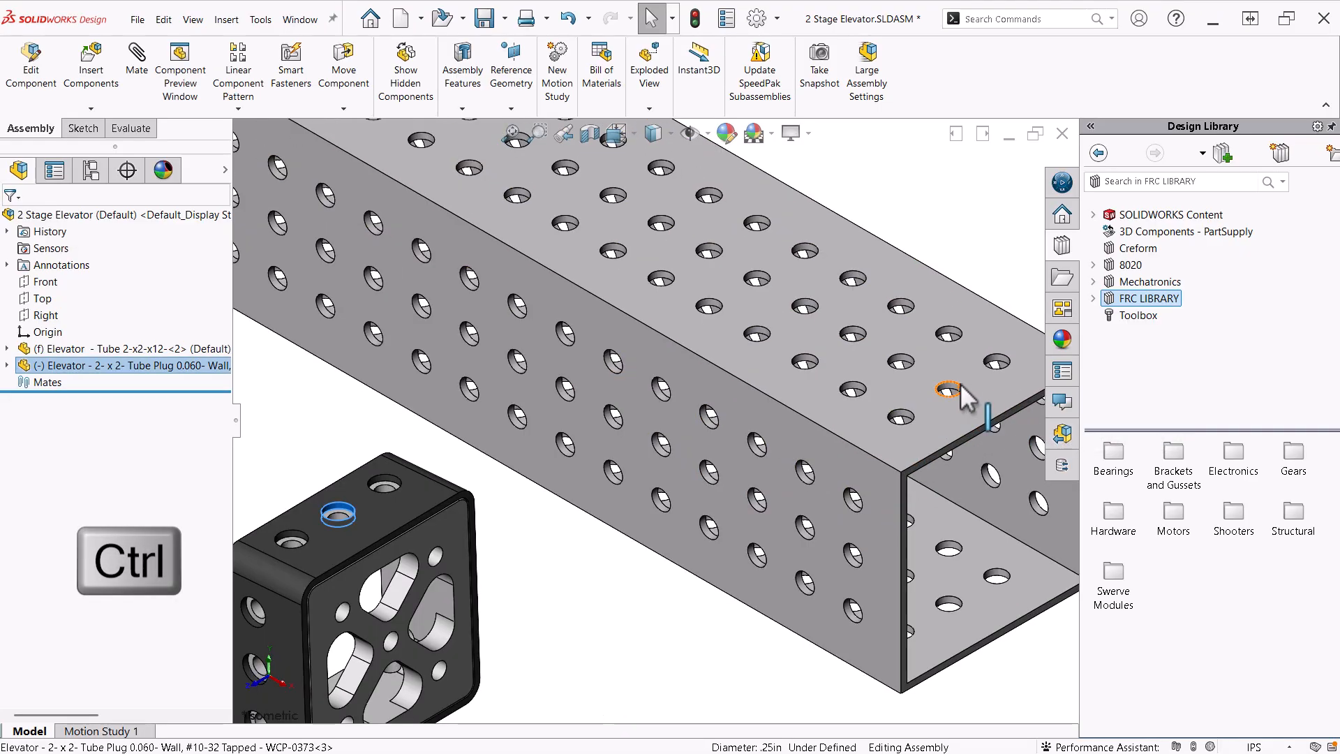
ctrl+click(948, 388)
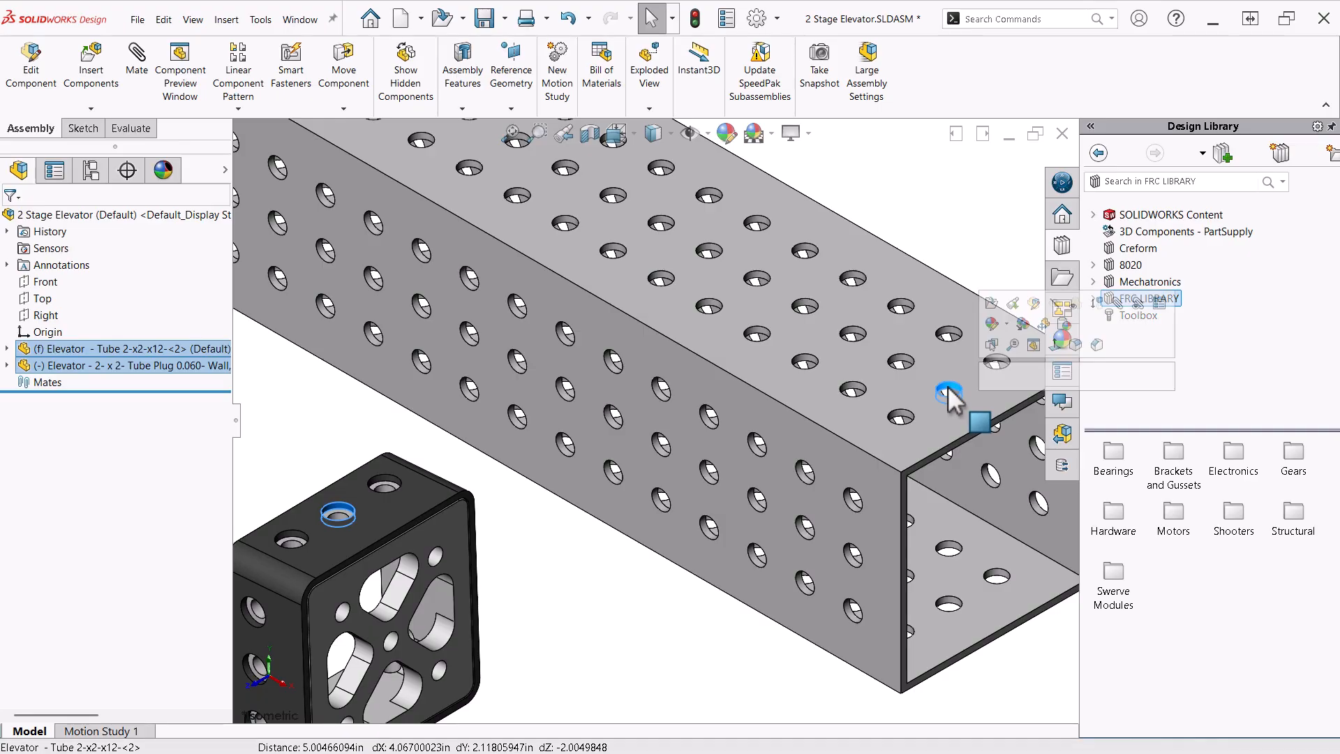
click(1056, 377)
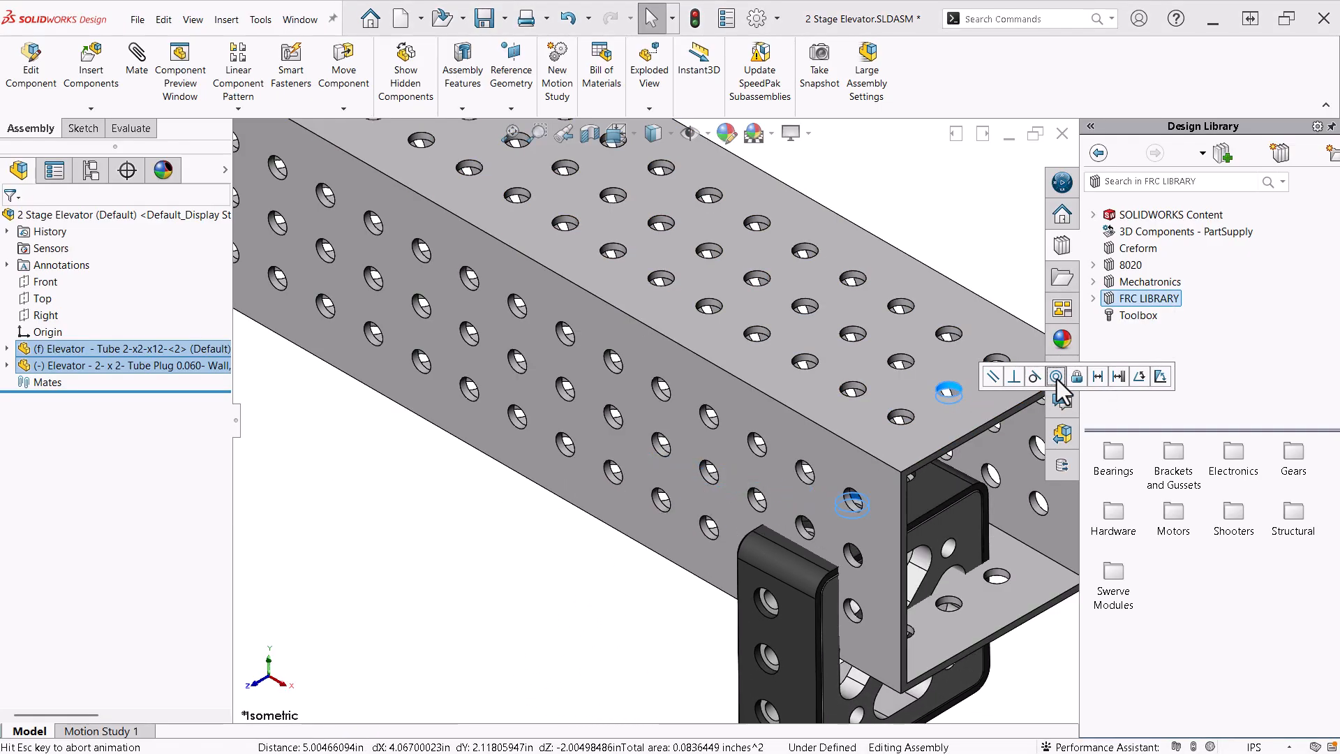
Add a concentric mate between the plug's middle side hole and the middle side hole in the tube's last column.
scroll(838, 580, up, 3)
scroll(853, 619, down, 2)
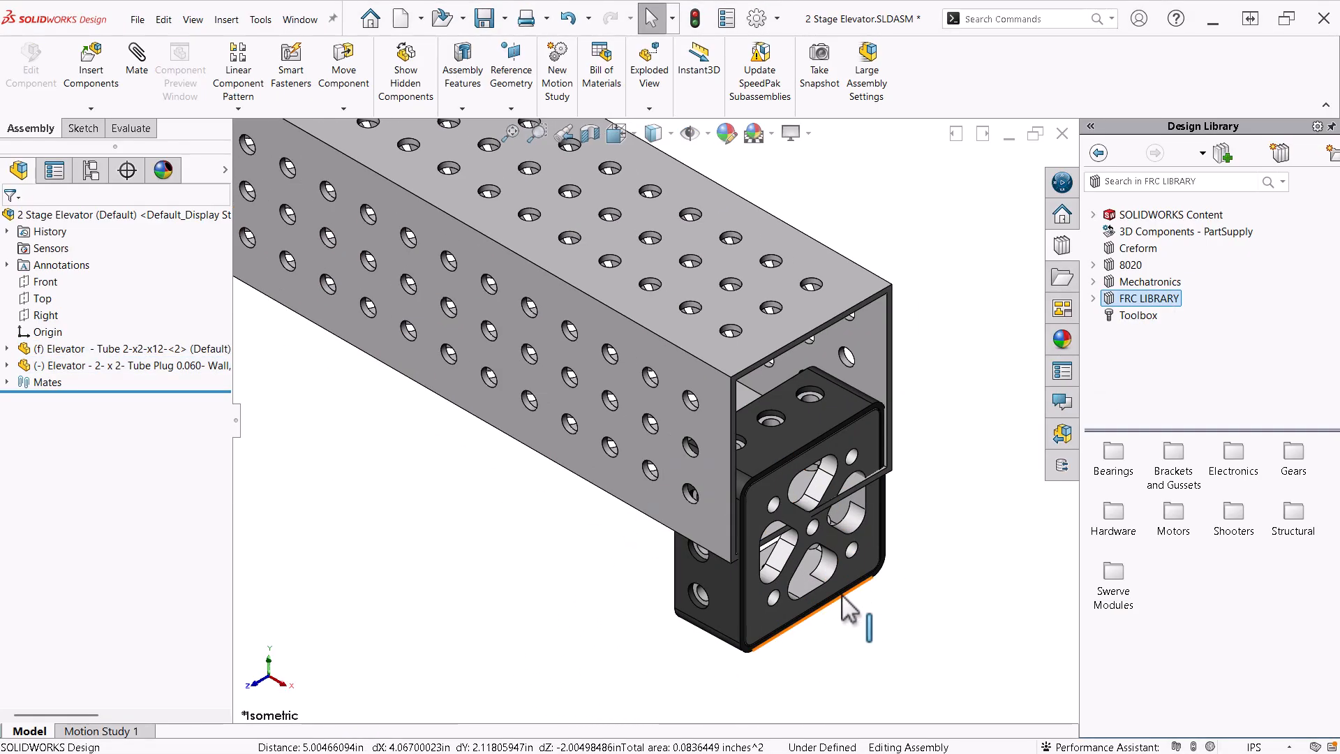
click(838, 583)
drag(838, 583, 821, 609)
key(Escape)
scroll(702, 580, down, 3)
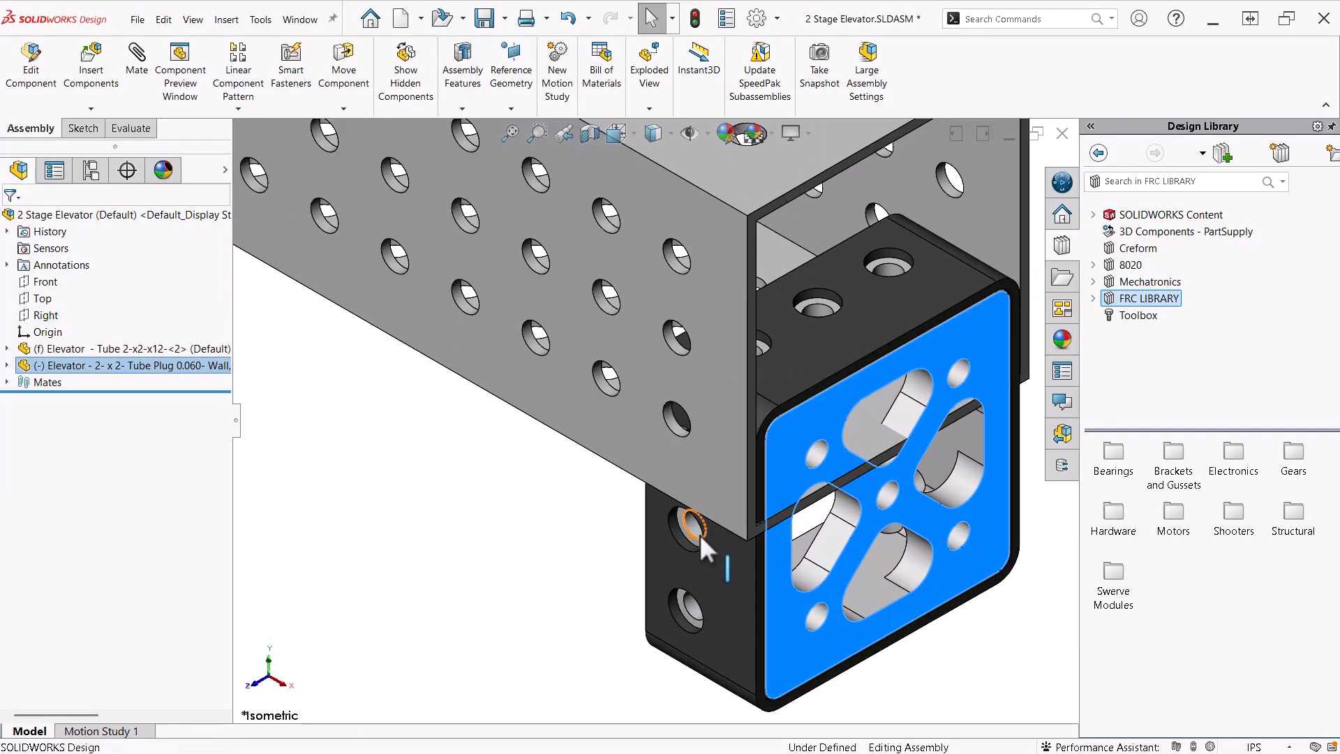
click(677, 532)
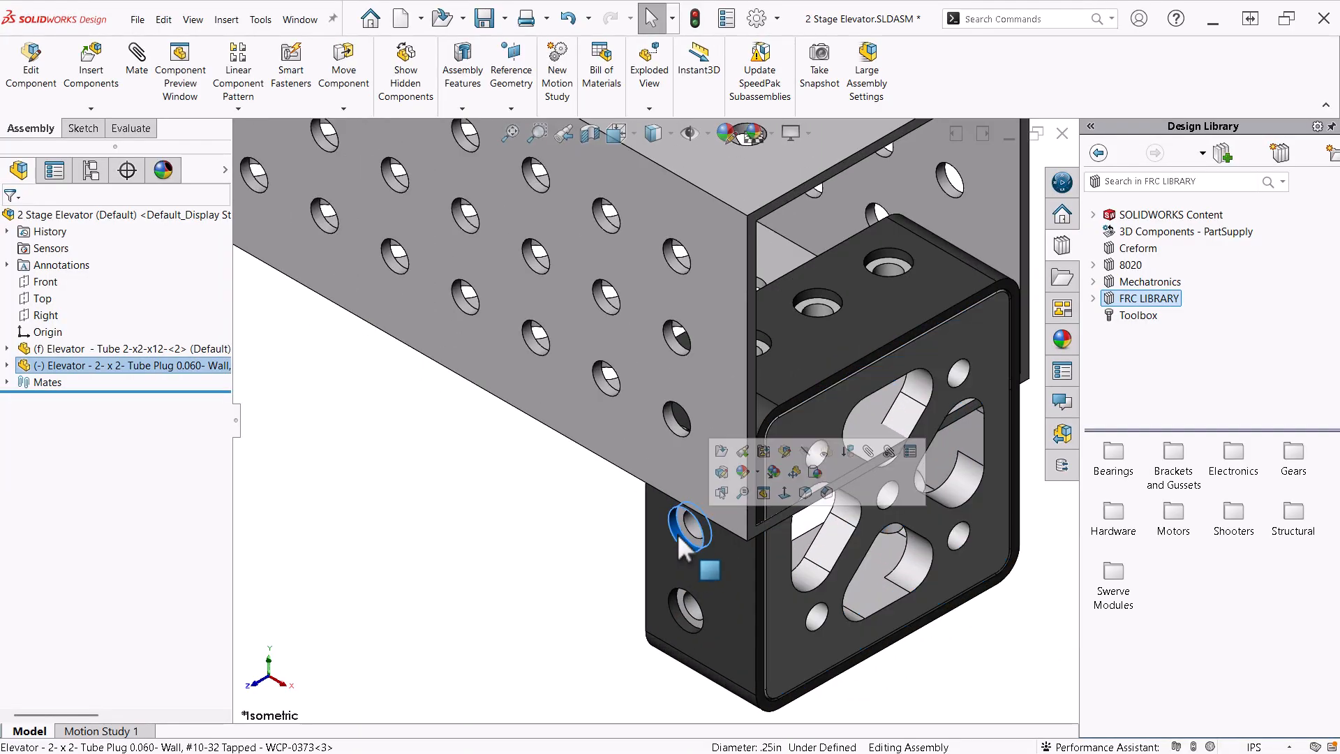
ctrl+click(675, 335)
click(779, 330)
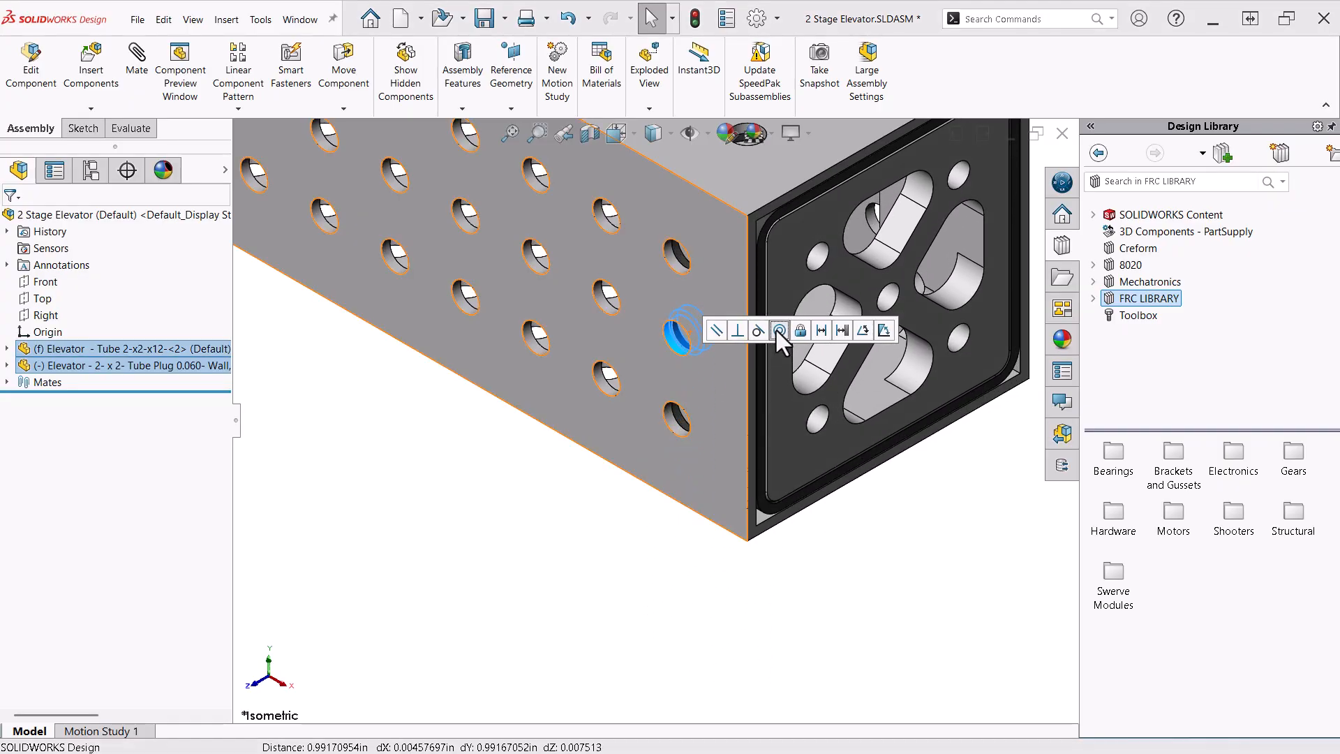
right_drag(524, 543, 562, 505)
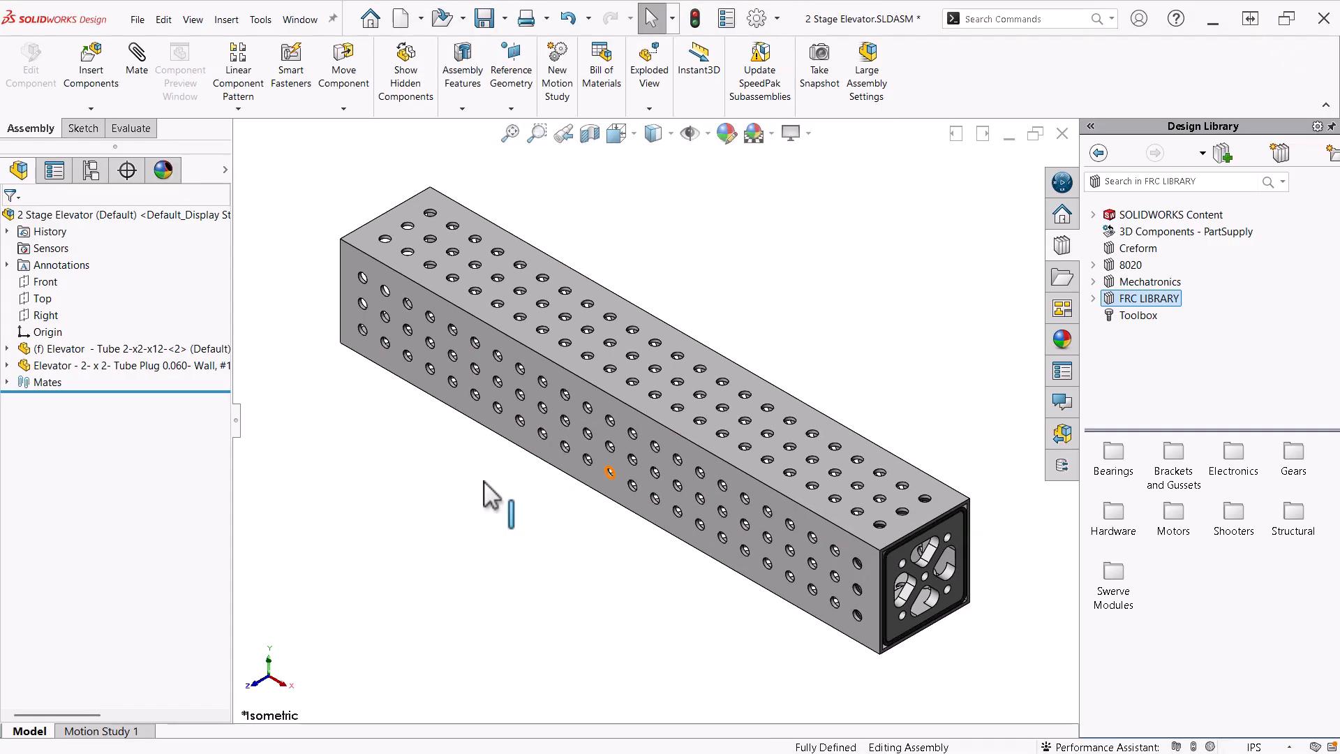
Insert the part Elevator - Tube 2-x1-x29-.SLDPRT and place it upright beside the plugged end of the horizontal tube.
click(93, 67)
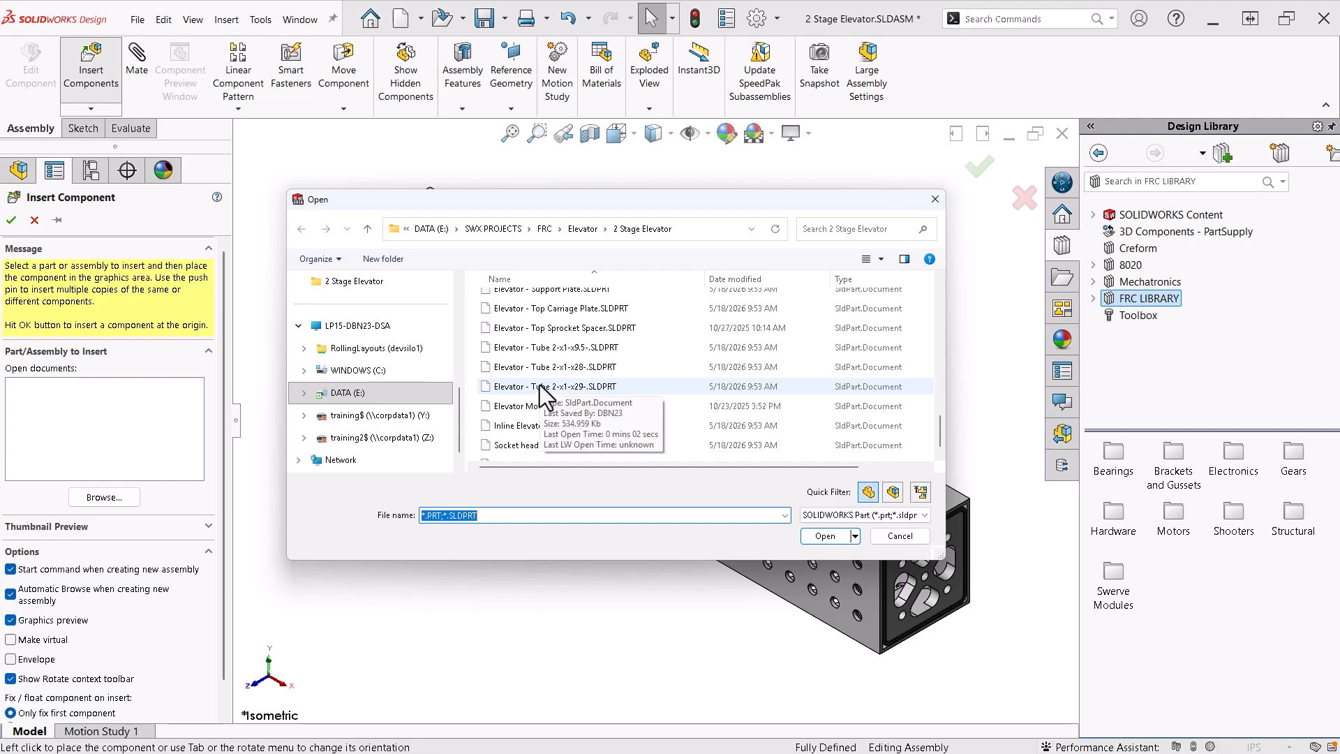
click(539, 386)
click(823, 535)
scroll(806, 549, up, 5)
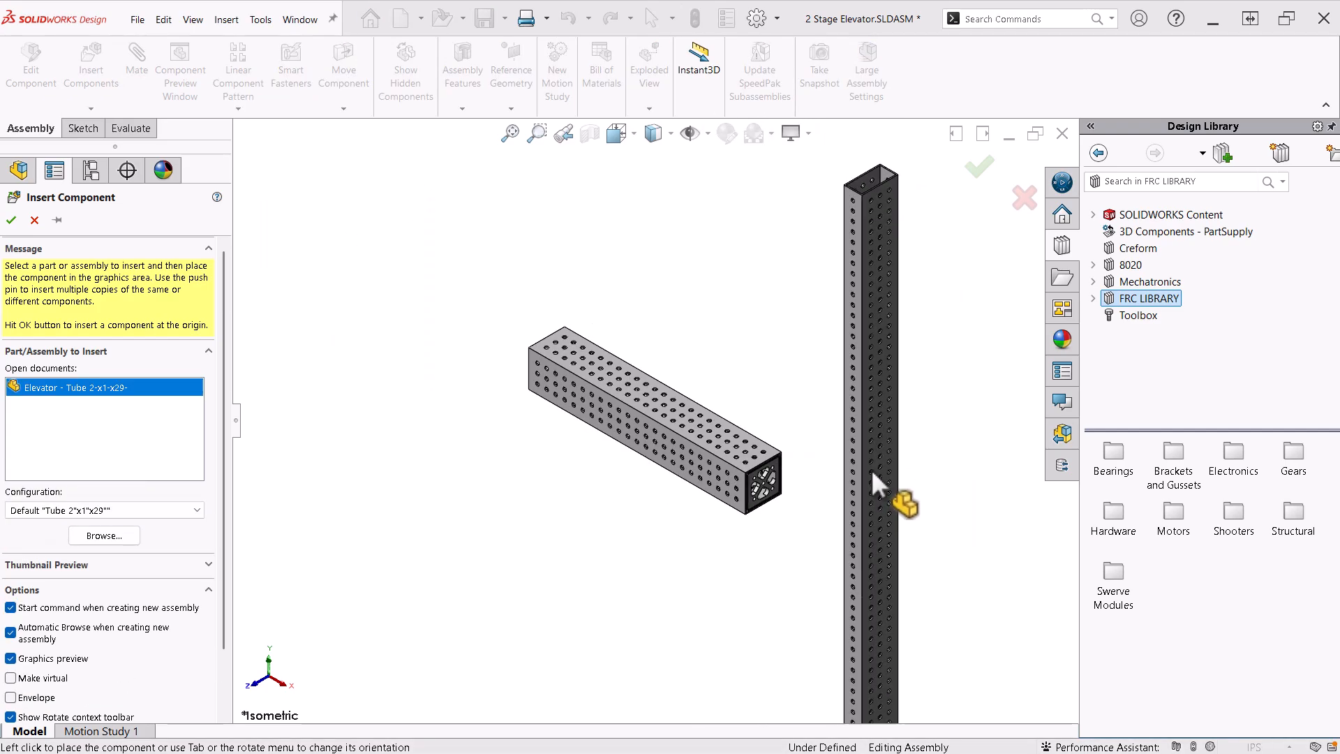
click(848, 252)
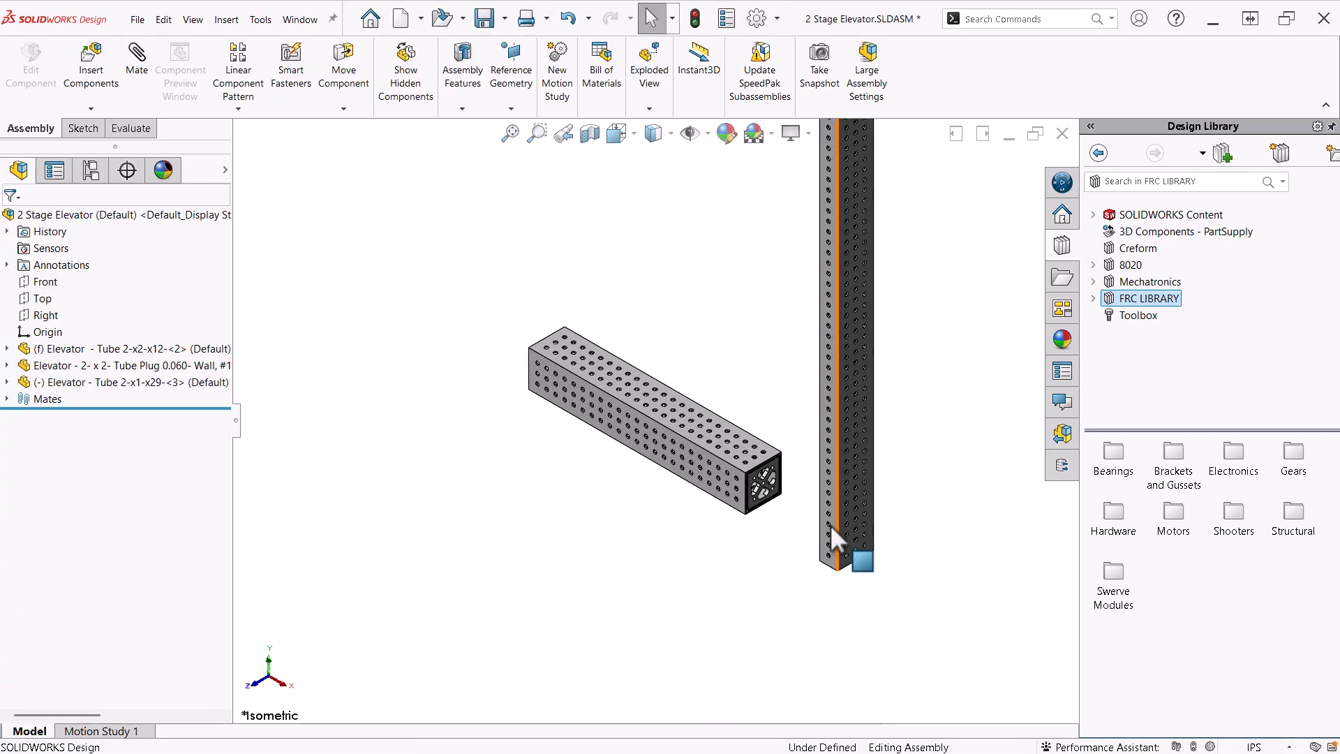
Add a coincident mate between the horizontal tube's long front side face and the upright tube's narrow front face.
scroll(831, 525, down, 5)
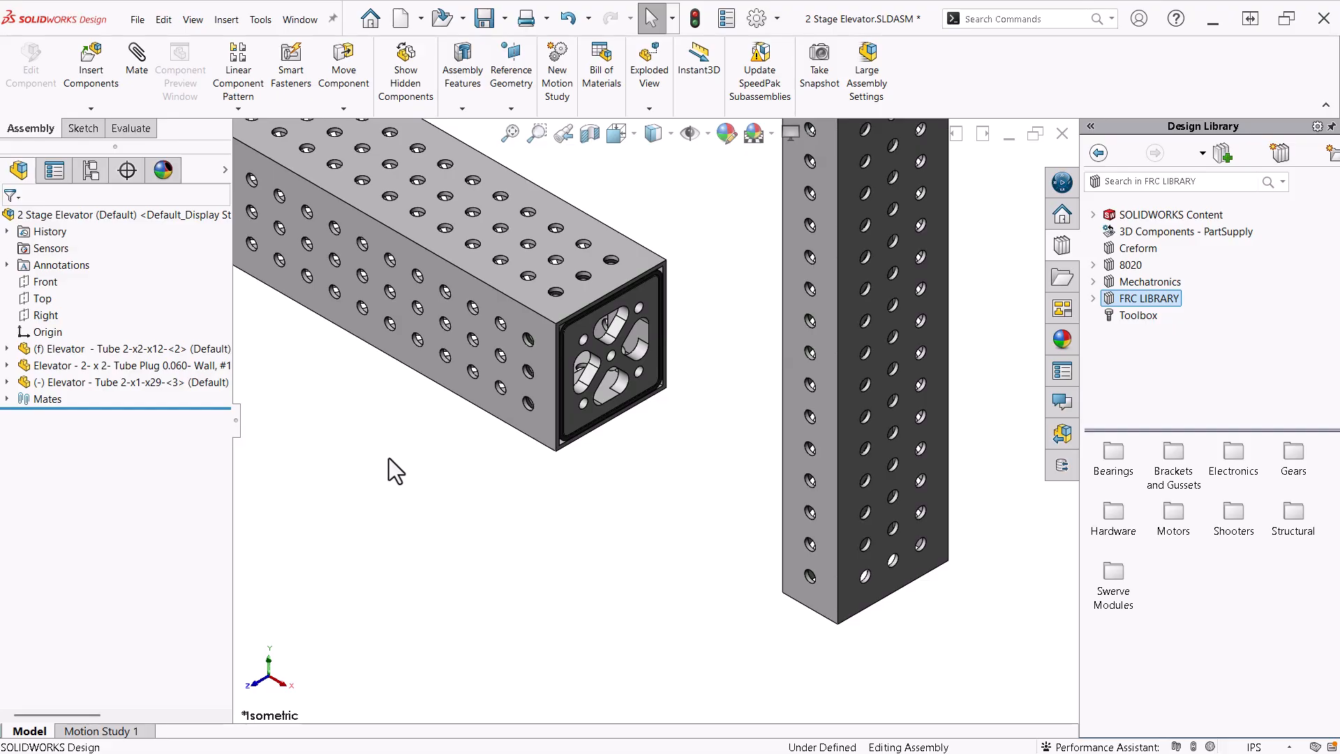
click(139, 67)
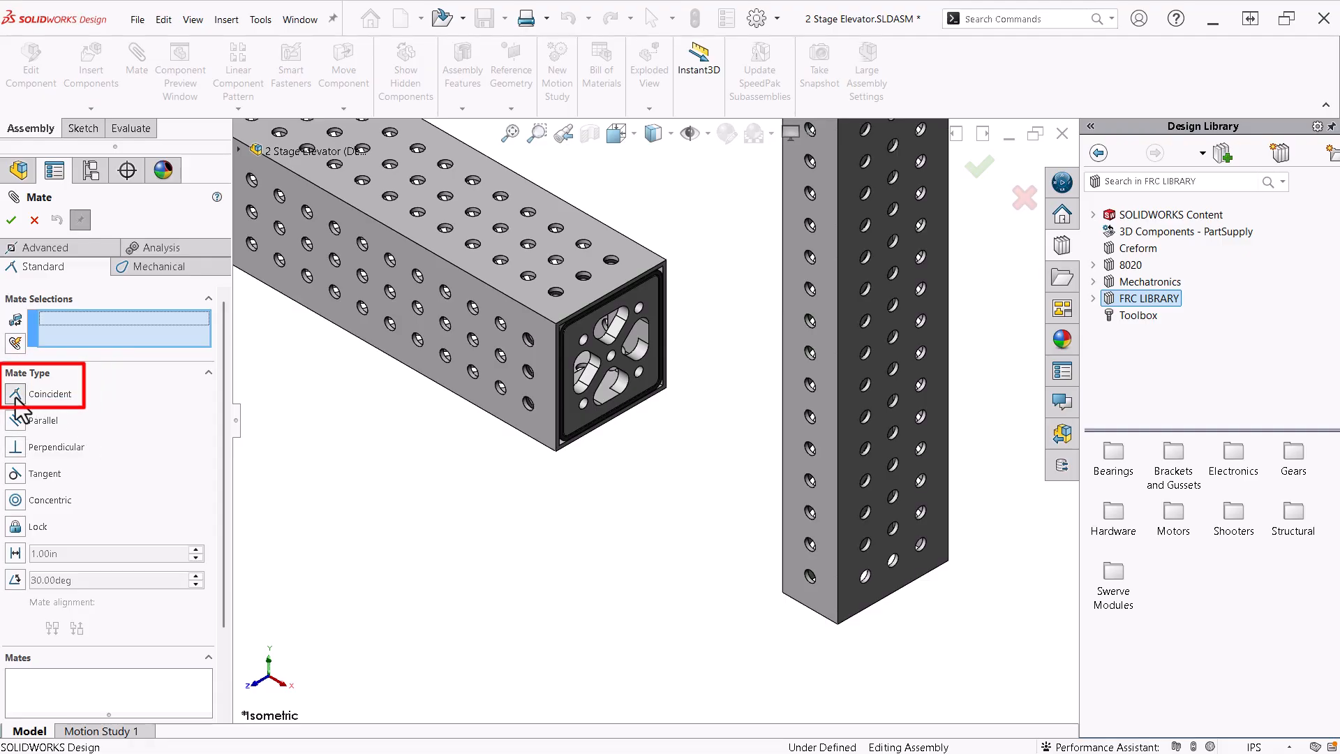
click(528, 432)
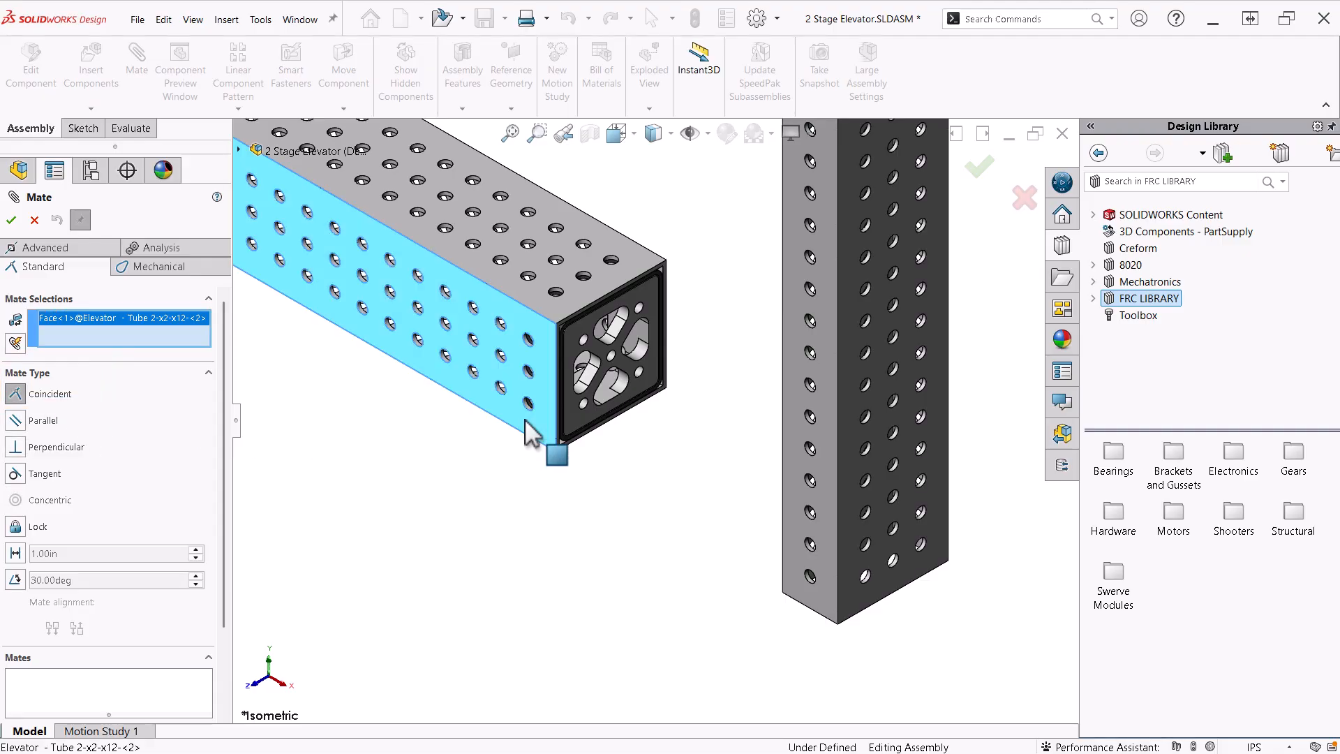
click(803, 564)
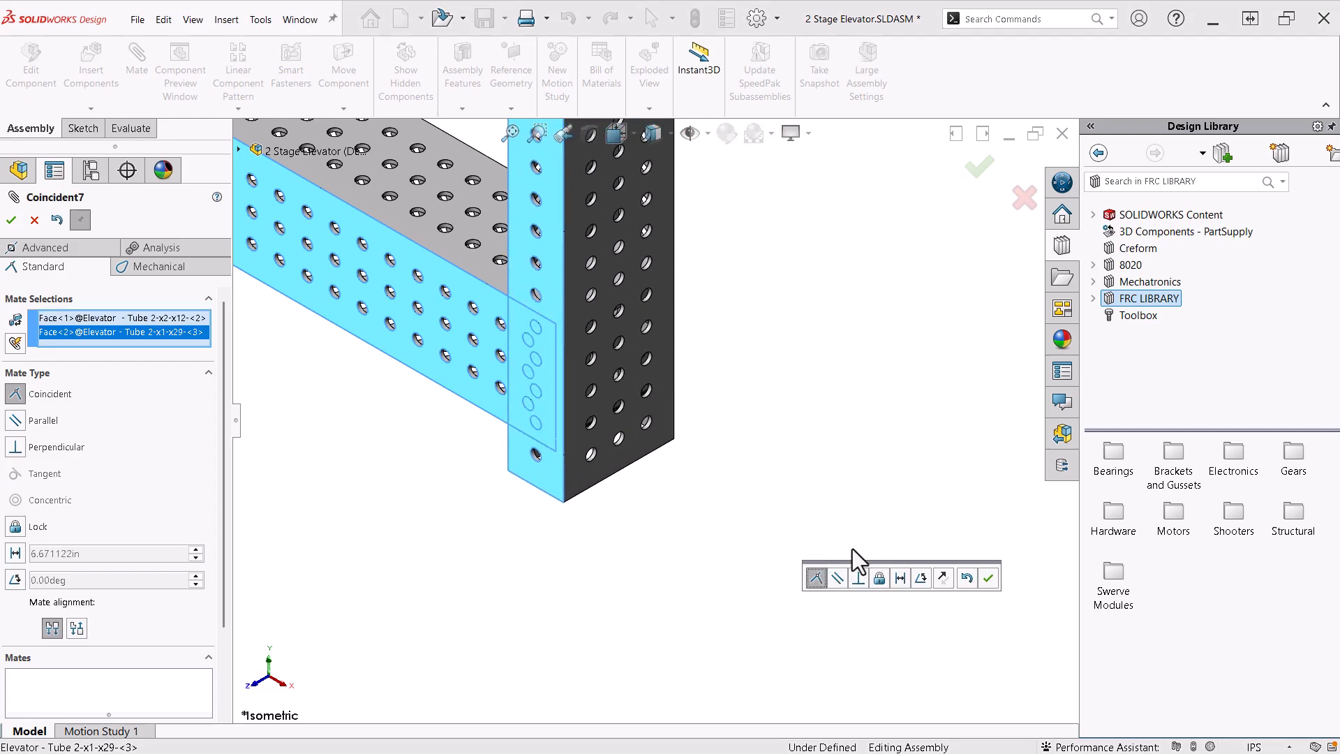
click(988, 578)
Make the upright tube's bottom end face coincident with the underside of the horizontal tube.
drag(536, 475, 650, 487)
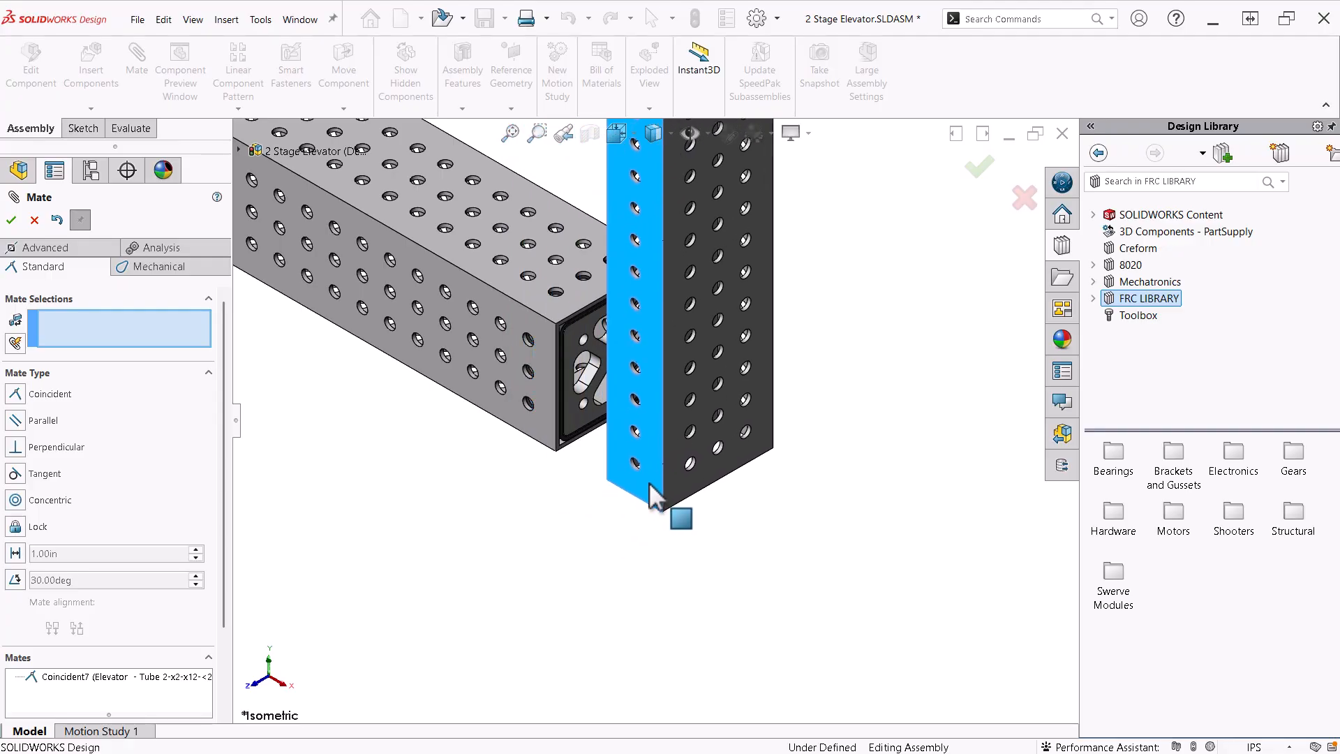
middle_drag(557, 554, 567, 371)
scroll(628, 398, down, 3)
click(632, 497)
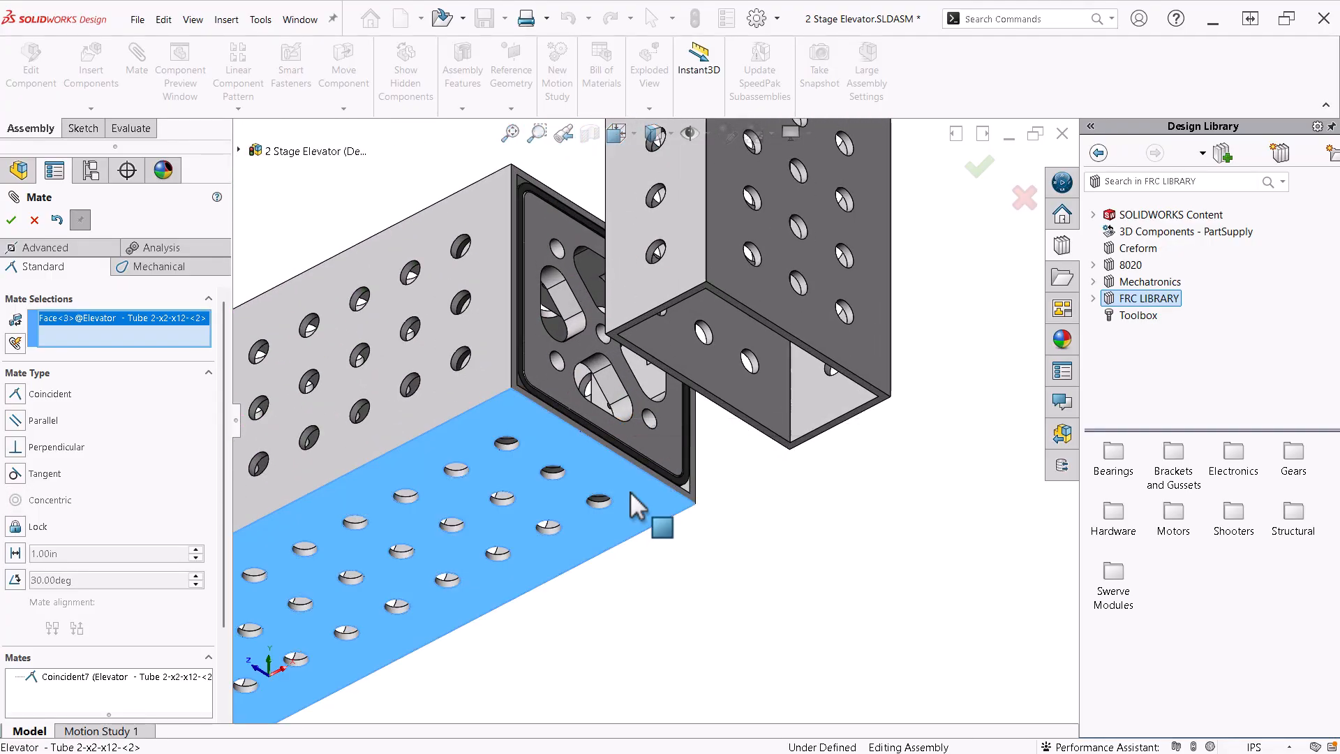
click(620, 347)
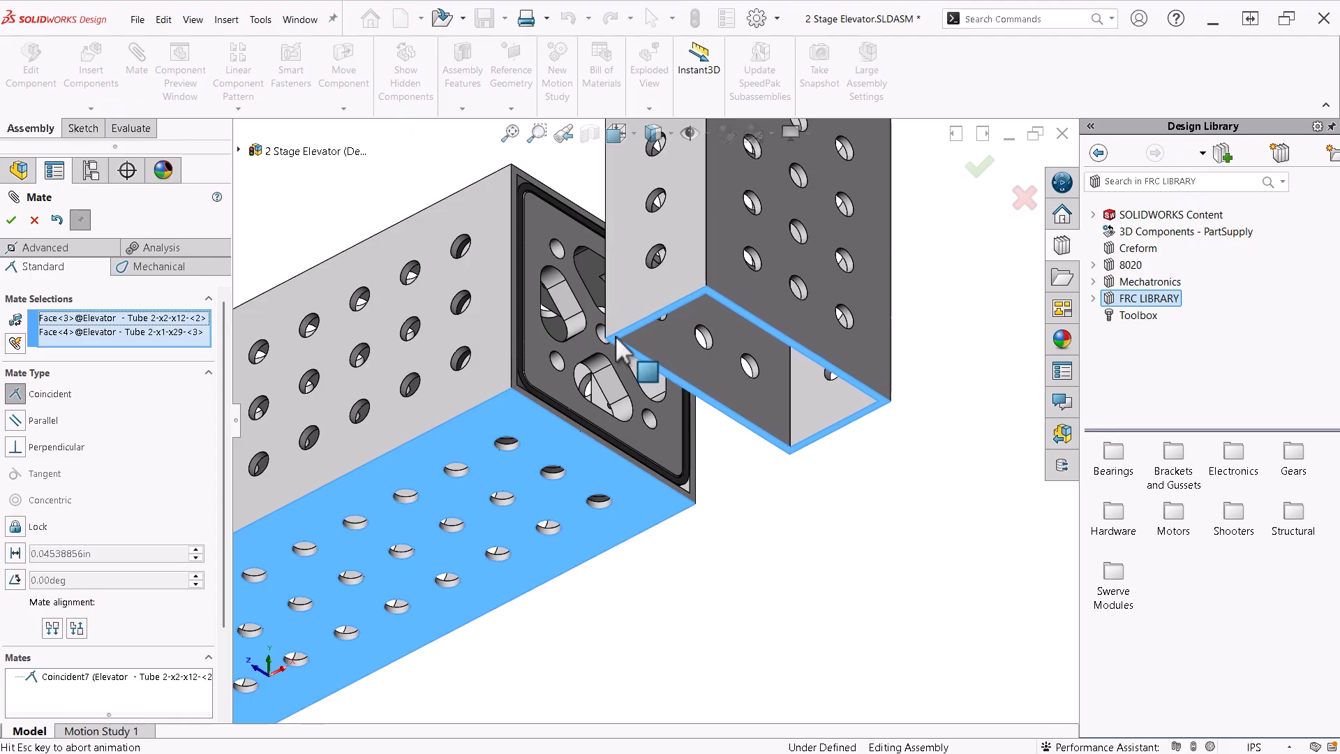
click(802, 315)
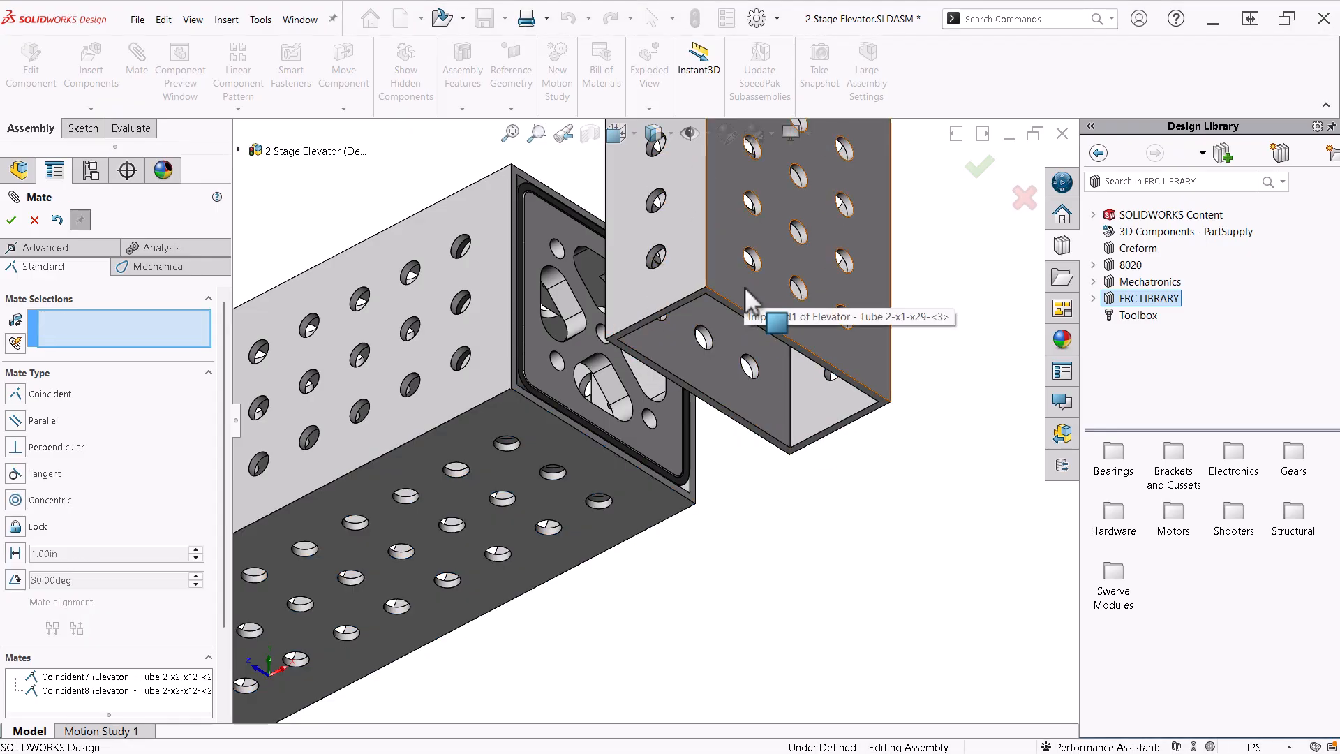
Add a coincident mate between the horizontal tube's plugged end face and the upright tube's wide face facing it.
mouse_move(744, 286)
mouse_down()
mouse_move(669, 312)
mouse_move(828, 265)
mouse_move(732, 299)
mouse_up()
scroll(531, 388, down, 5)
click(538, 396)
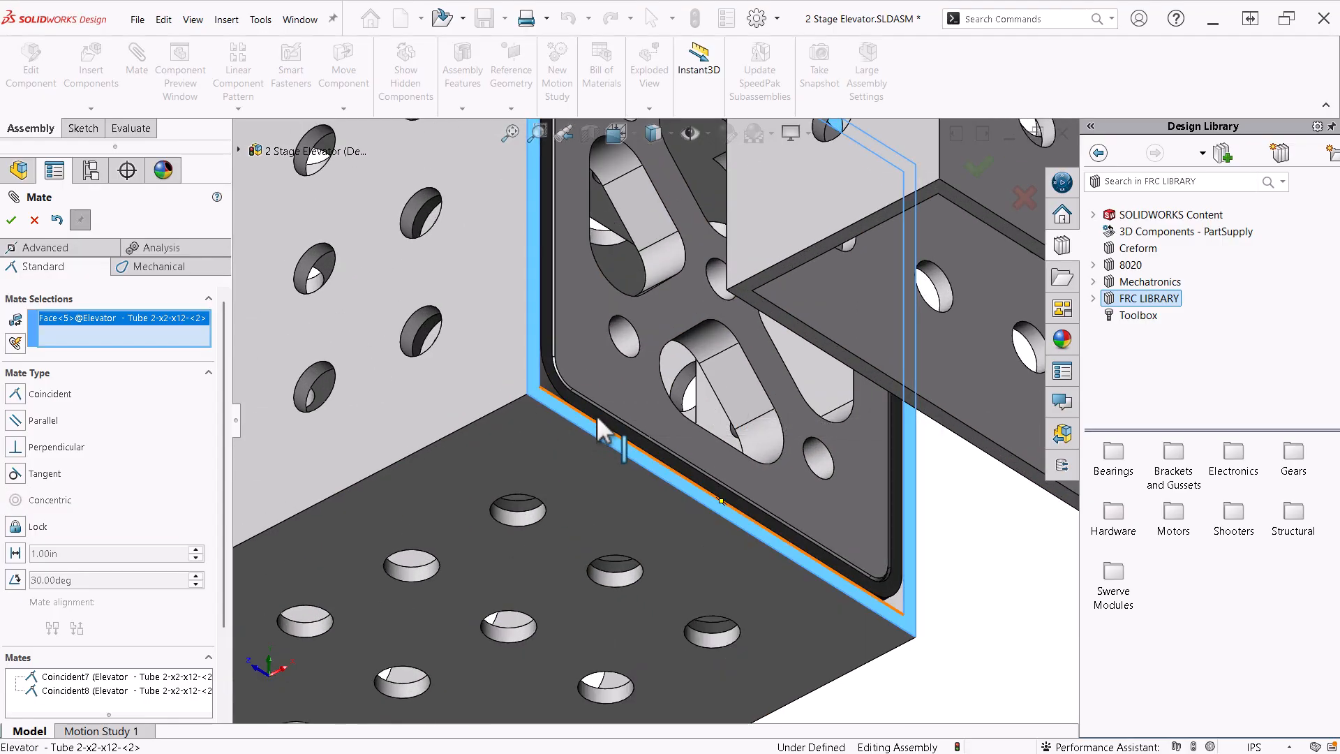
scroll(596, 417, up, 4)
middle_drag(596, 417, 656, 387)
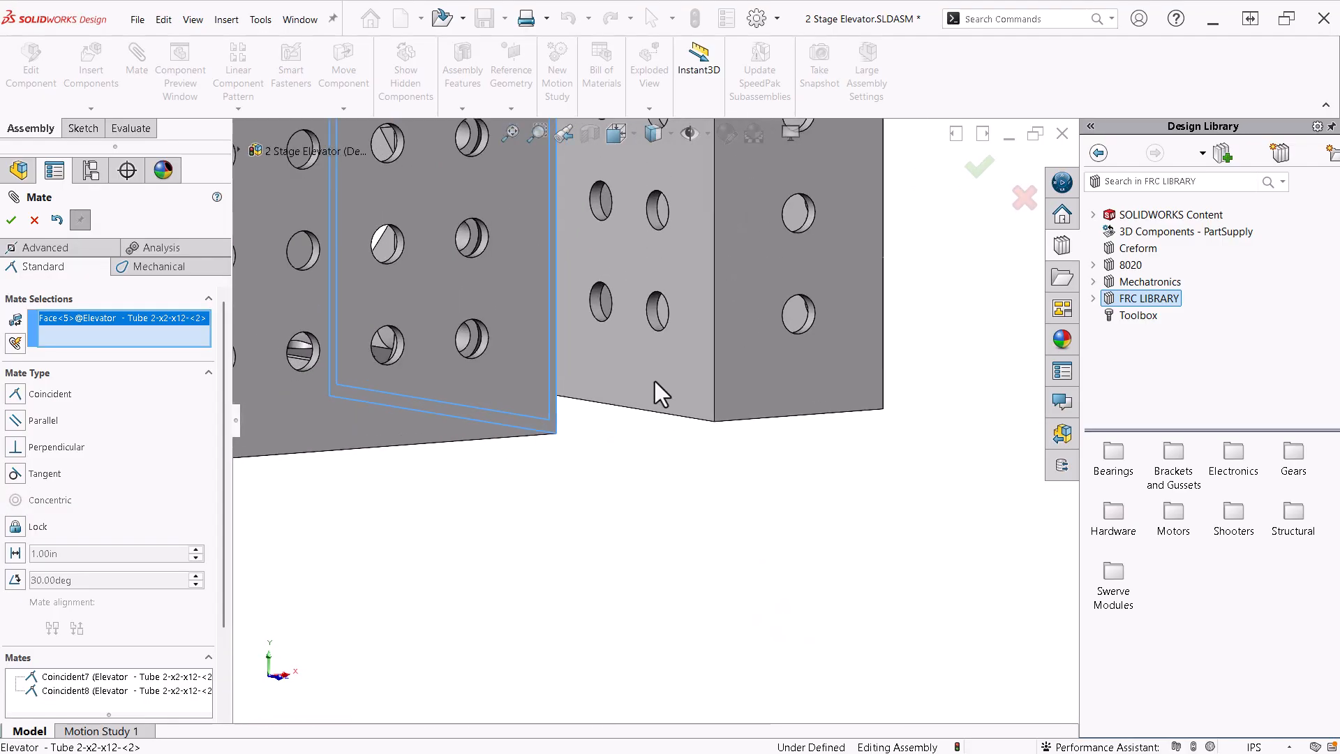
click(655, 381)
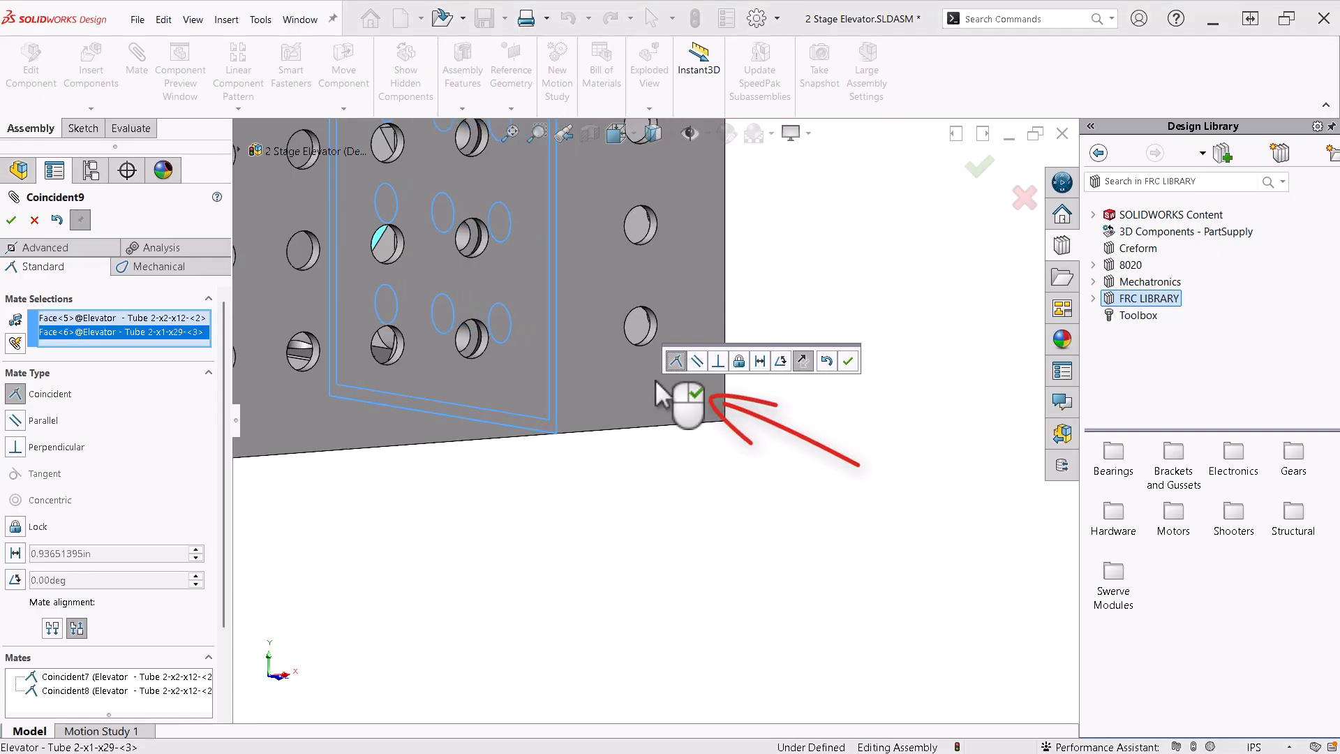
right_click(655, 379)
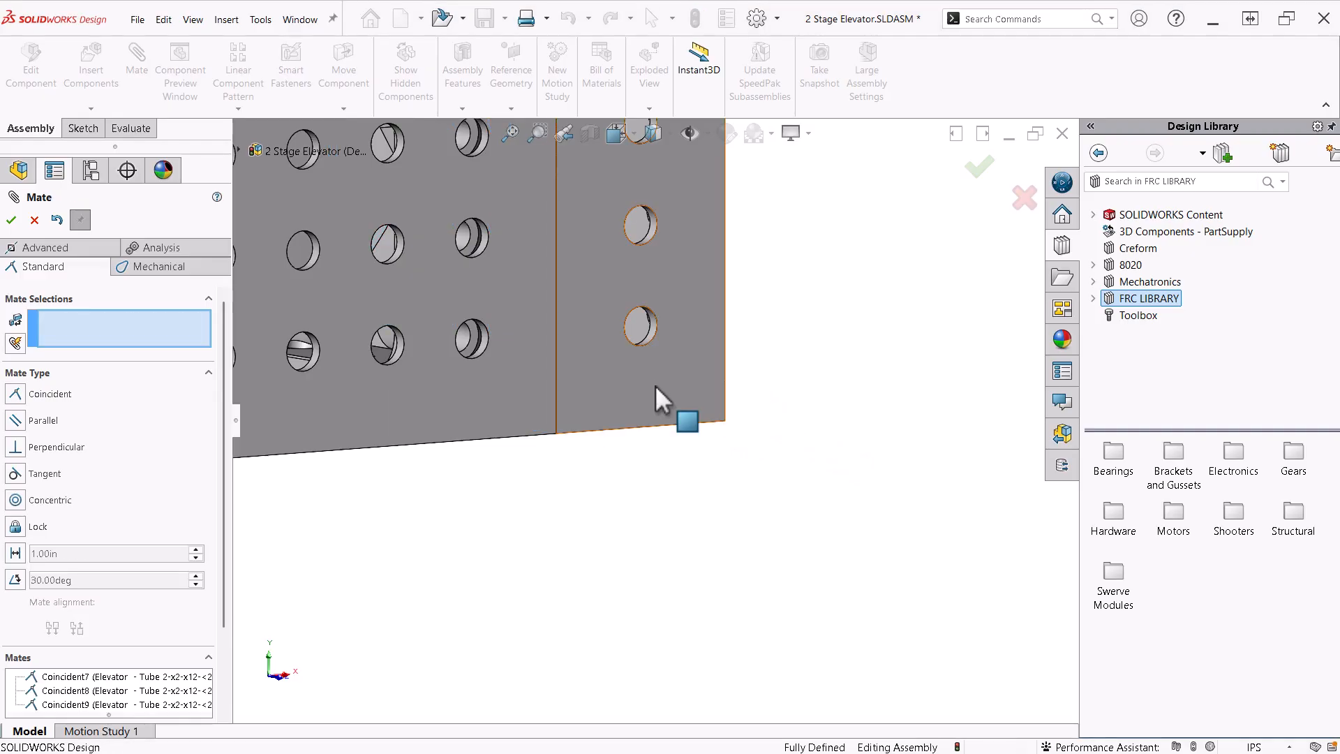
Finish mating the upright tube and examine from the right side how its holes line up with the plug's holes.
right_drag(636, 536, 723, 480)
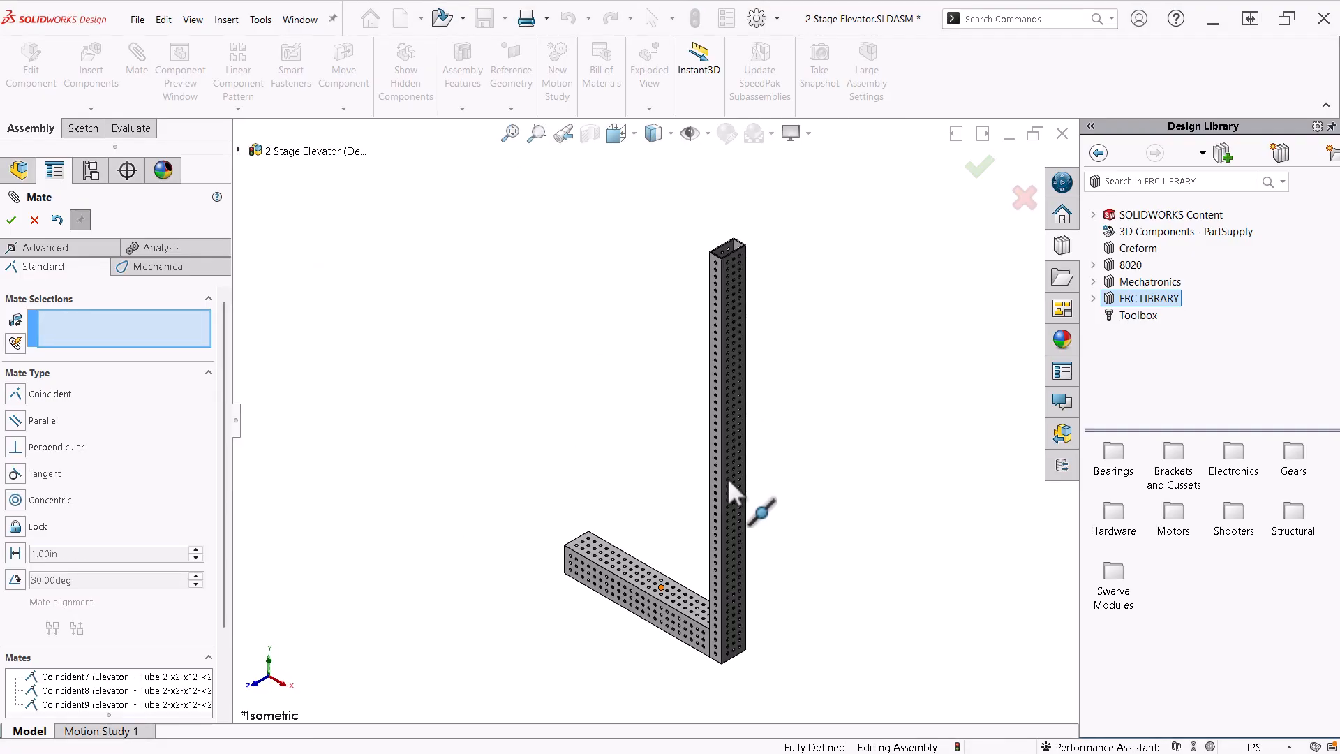
click(35, 220)
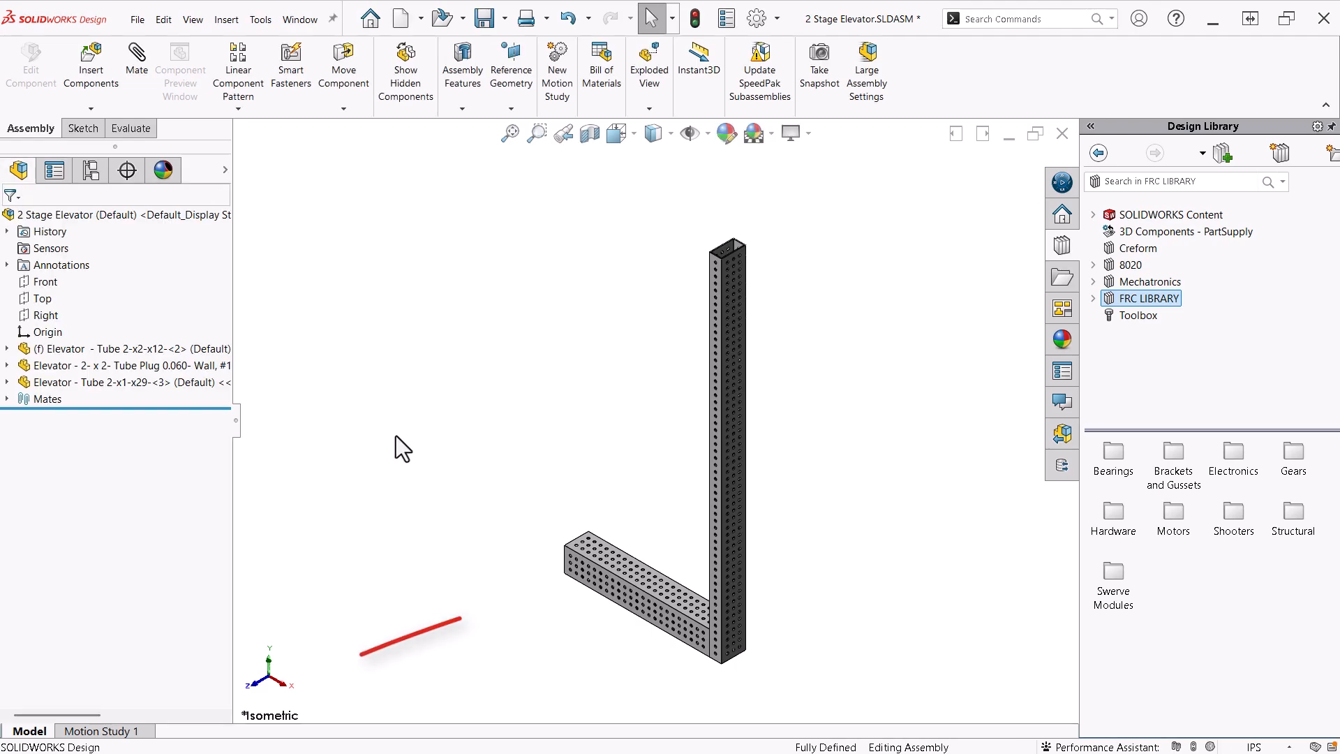
click(282, 684)
scroll(644, 589, down, 10)
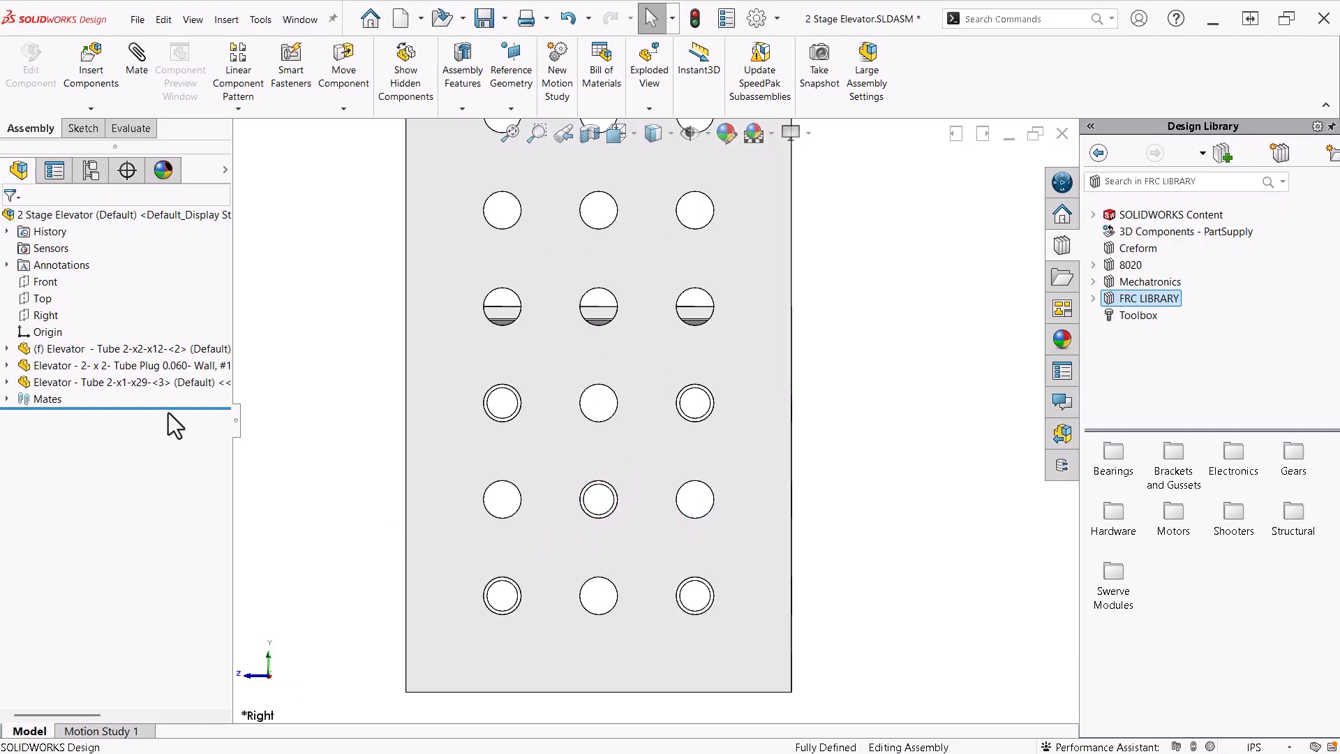
click(116, 366)
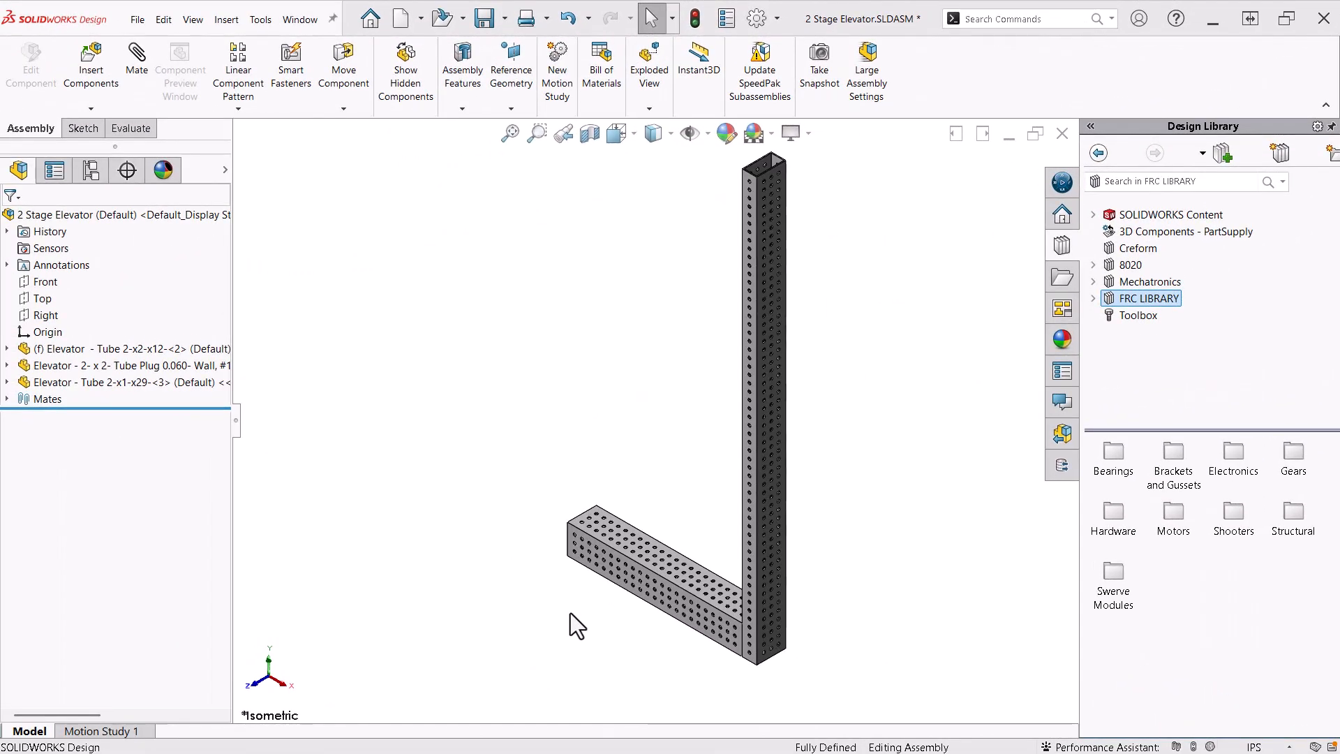
Copy the 2 x 2 tube plug beside the horizontal tube's open end and rotate it so its cross-ribbed face points outward.
scroll(571, 613, up, 3)
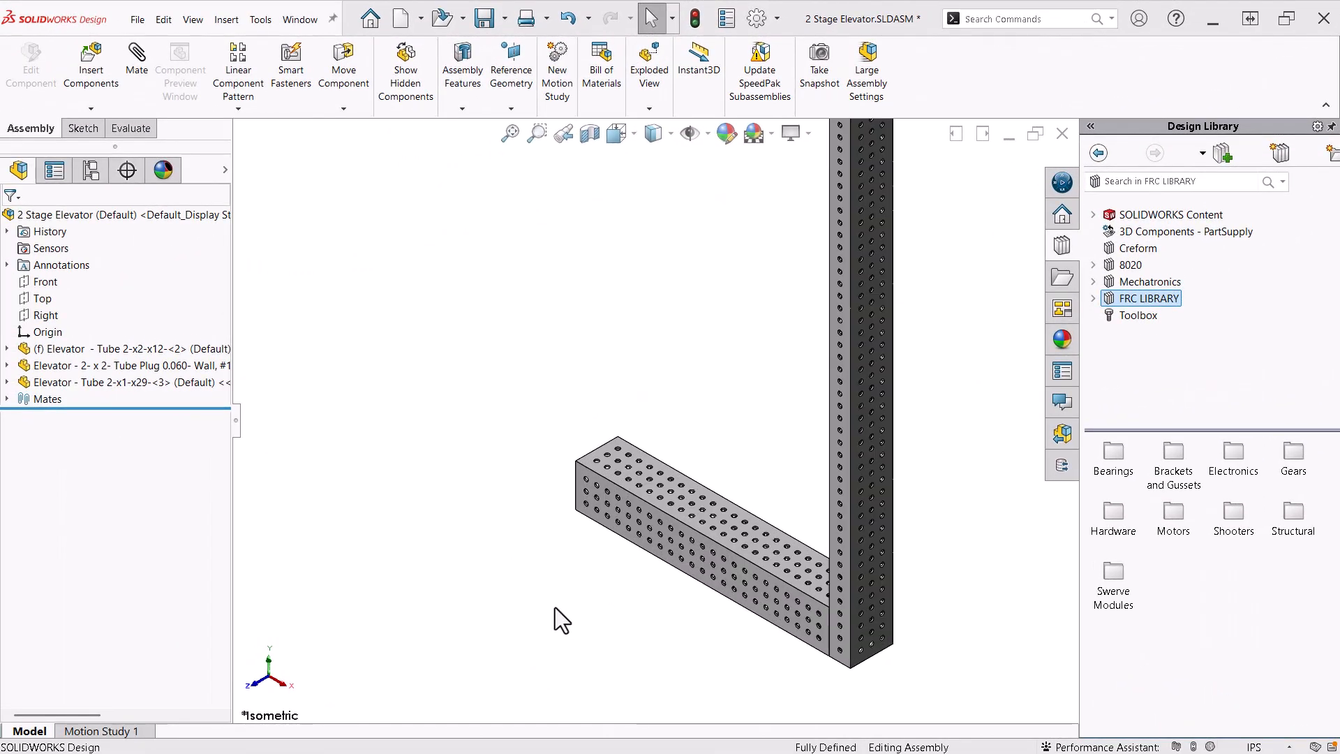
middle_drag(538, 606, 671, 571)
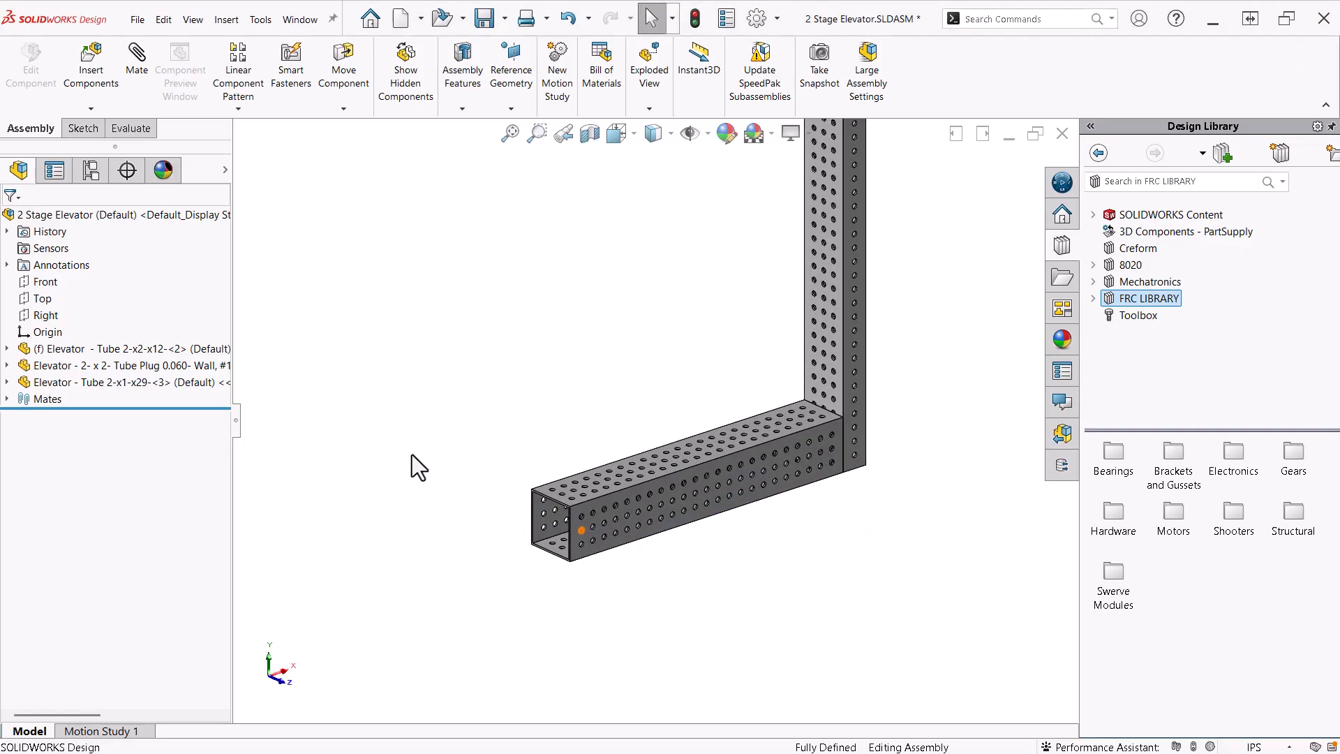
ctrl+drag(25, 367, 461, 522)
scroll(510, 530, down, 5)
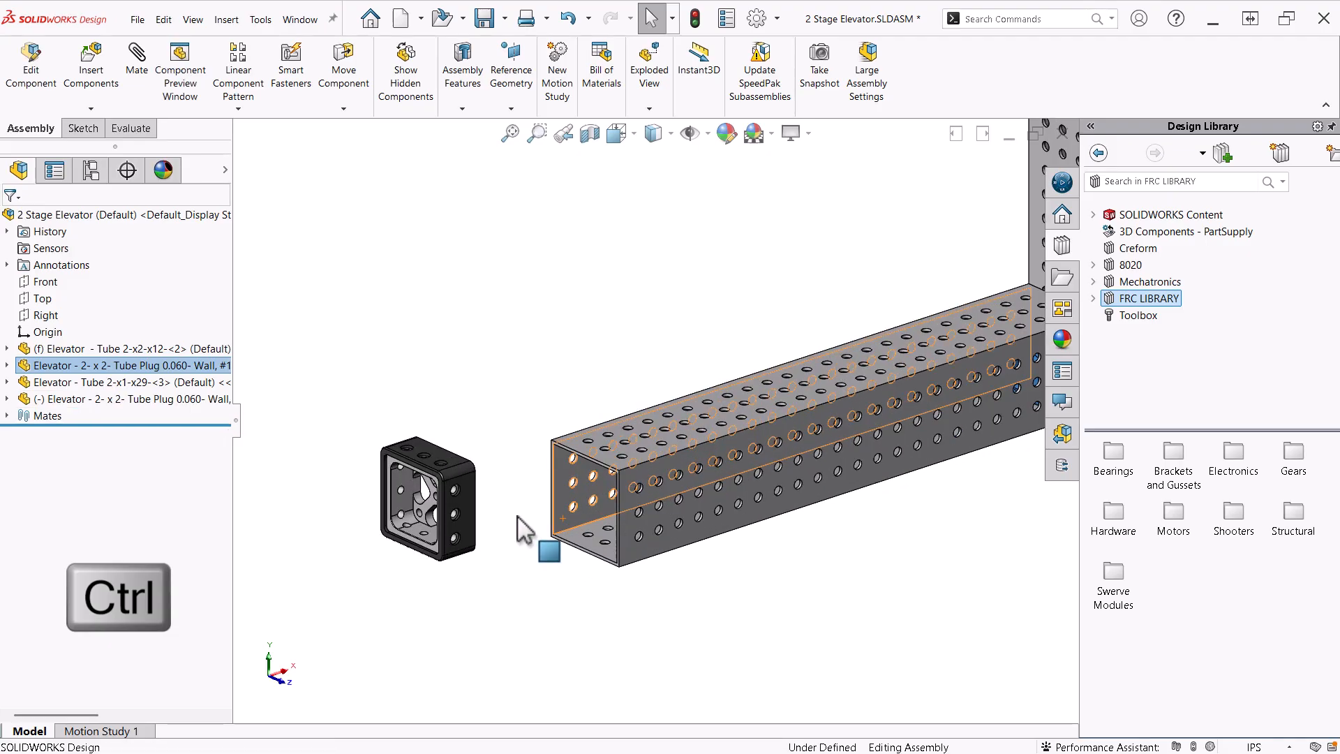
right_drag(489, 492, 777, 522)
click(551, 434)
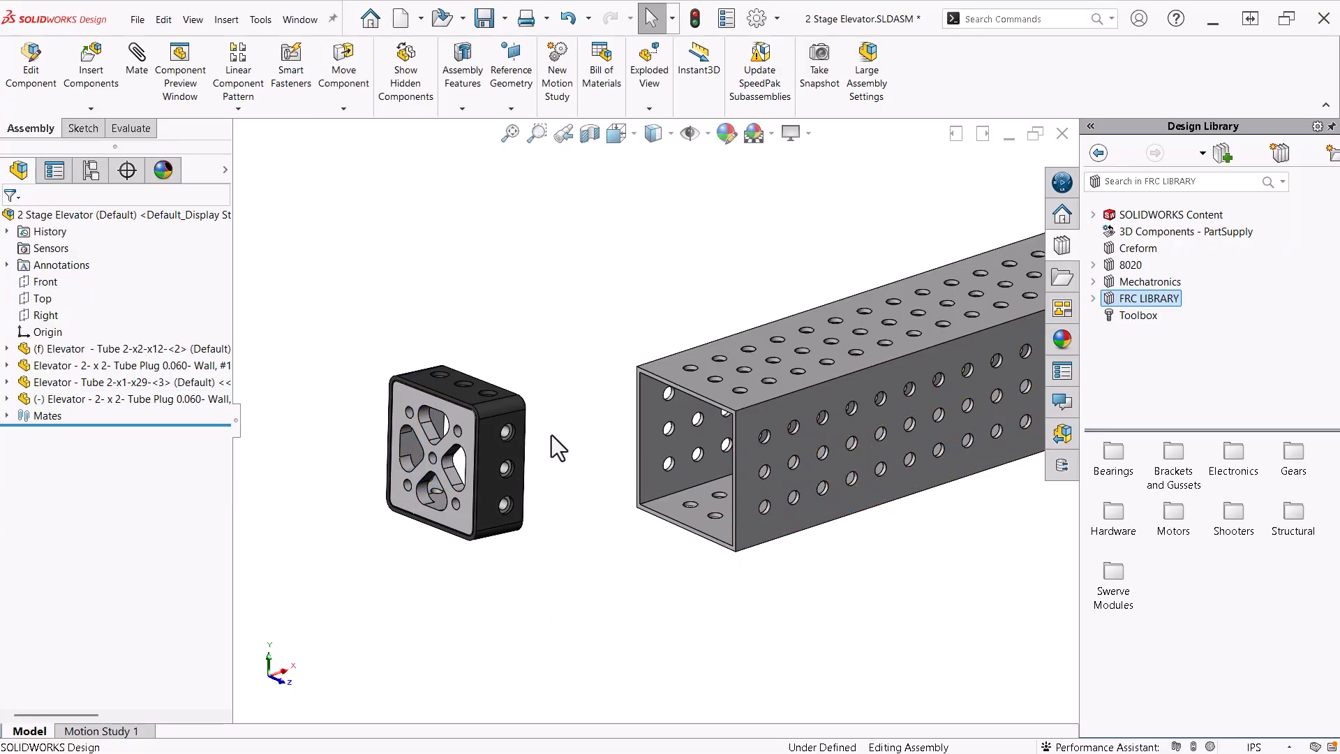
Add a centered width mate between the copied plug's two opposite vertical side faces and the horizontal tube's two side walls.
click(136, 59)
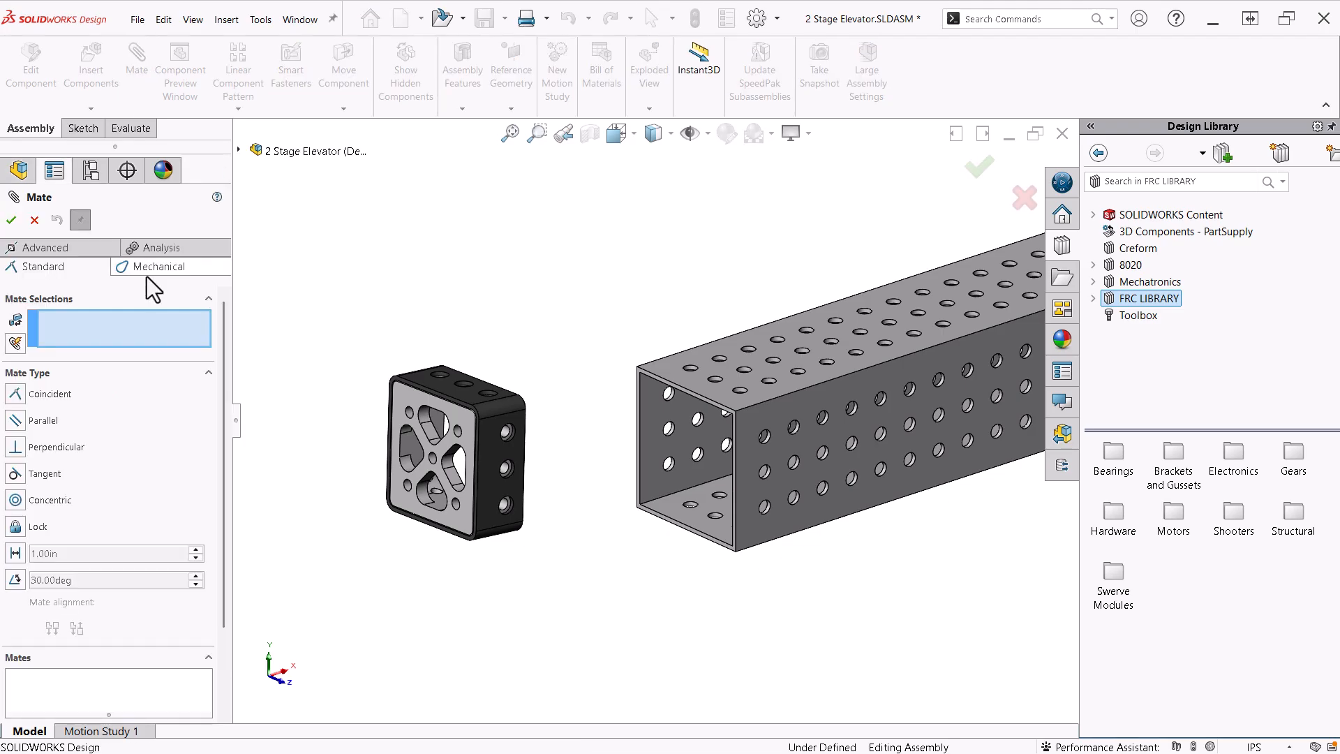
click(80, 249)
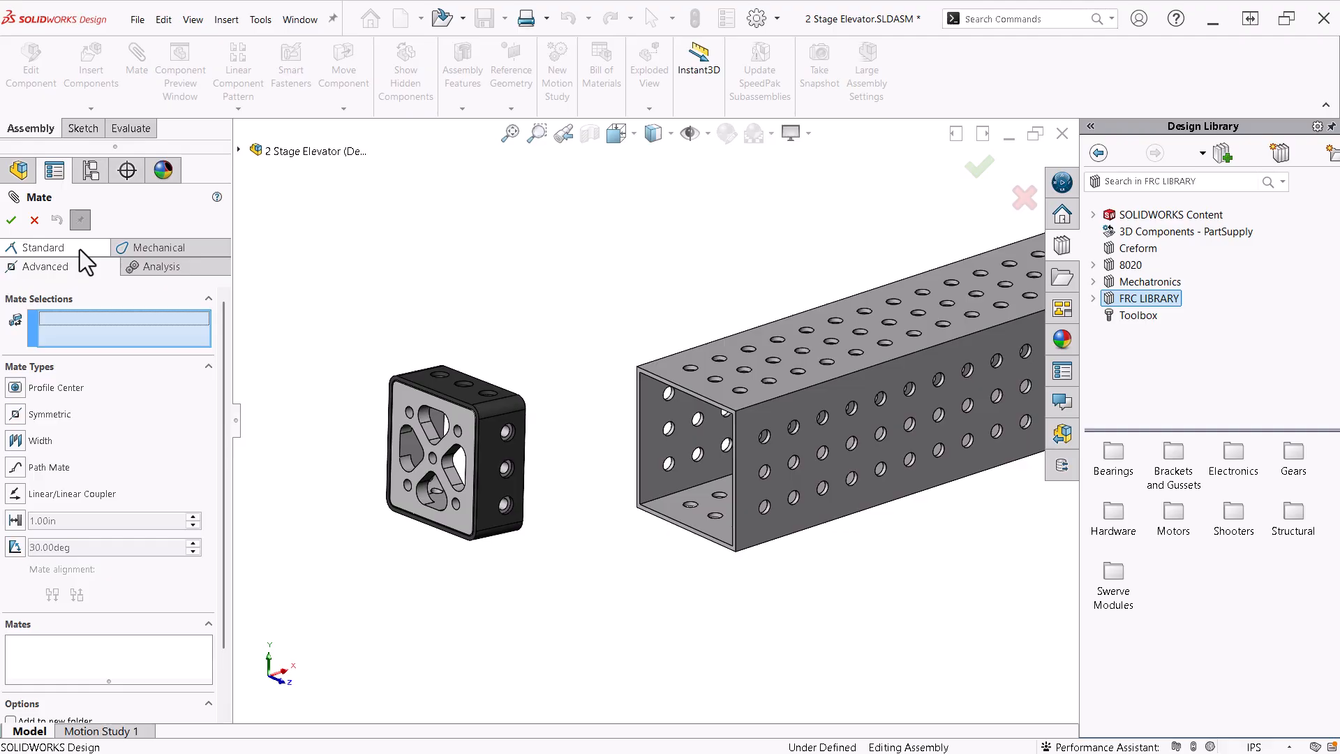
click(16, 442)
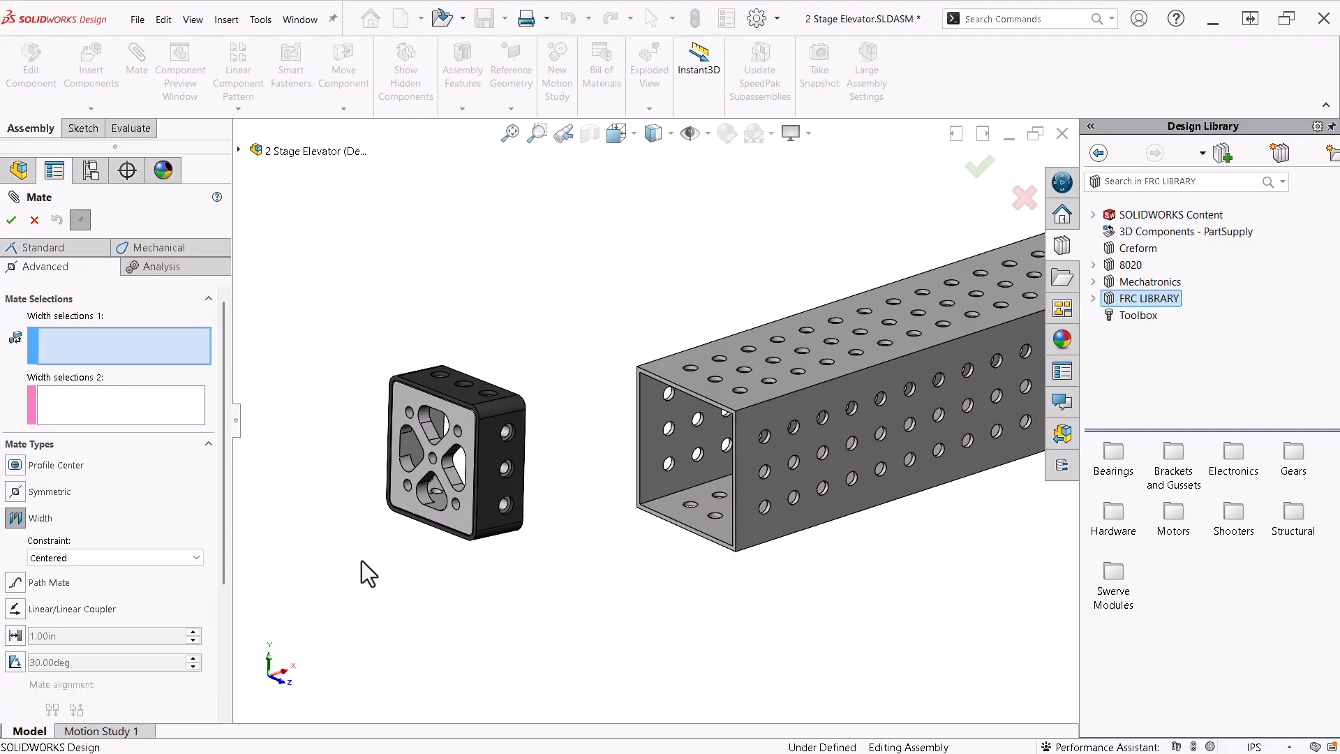
click(509, 513)
middle_drag(432, 580, 360, 556)
click(342, 493)
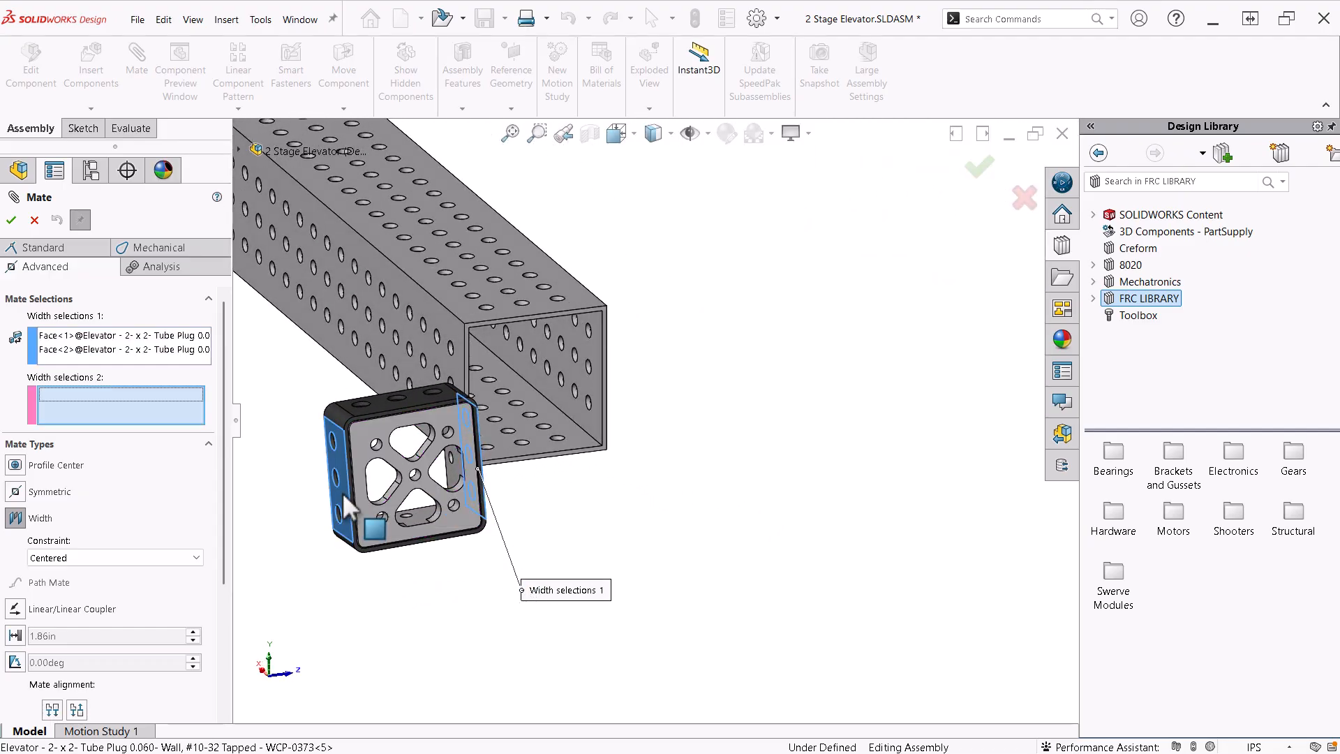
click(597, 417)
middle_drag(626, 464, 587, 508)
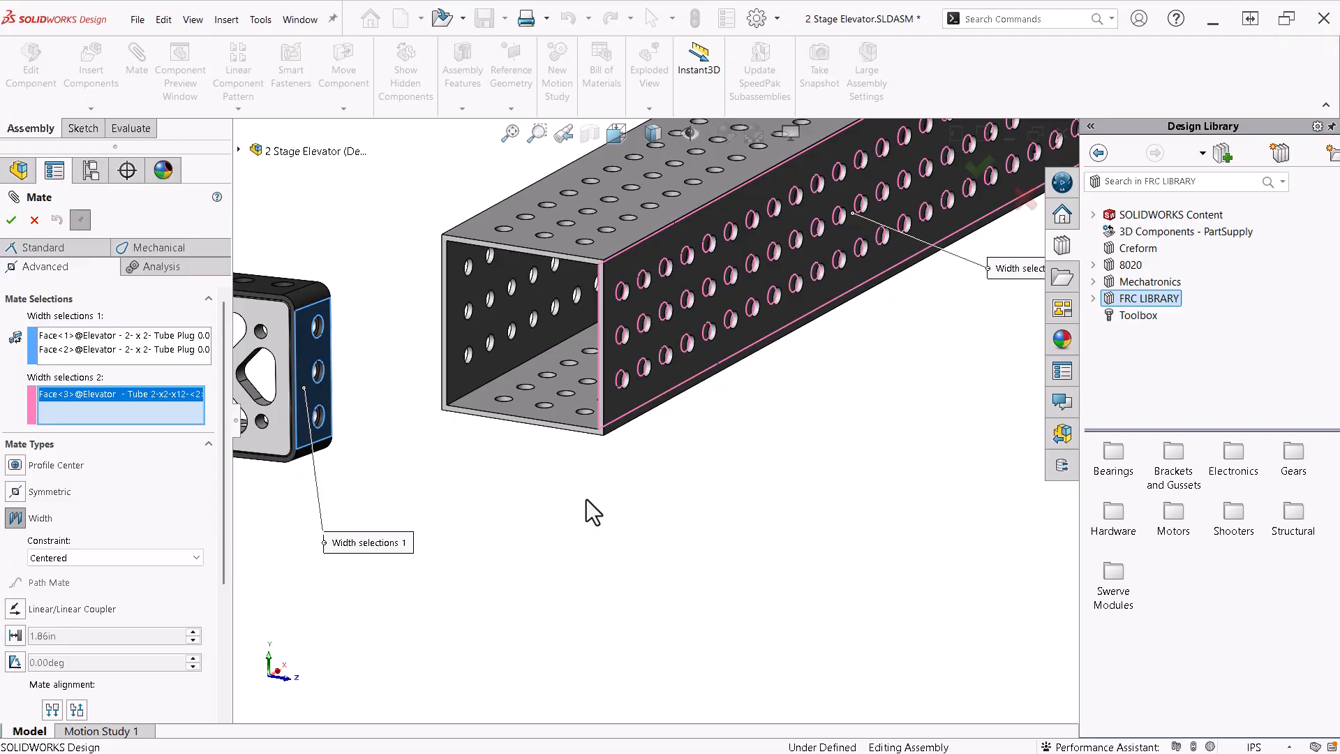
click(469, 347)
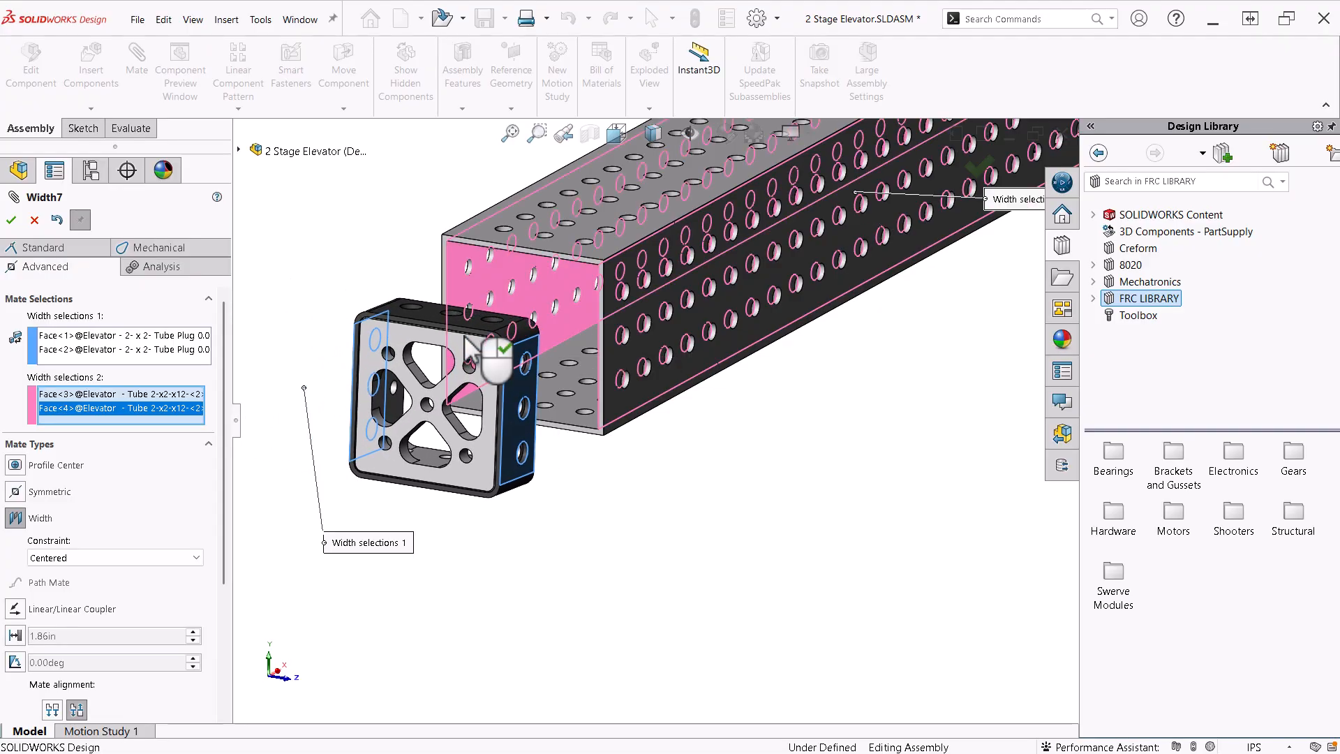
right_click(469, 347)
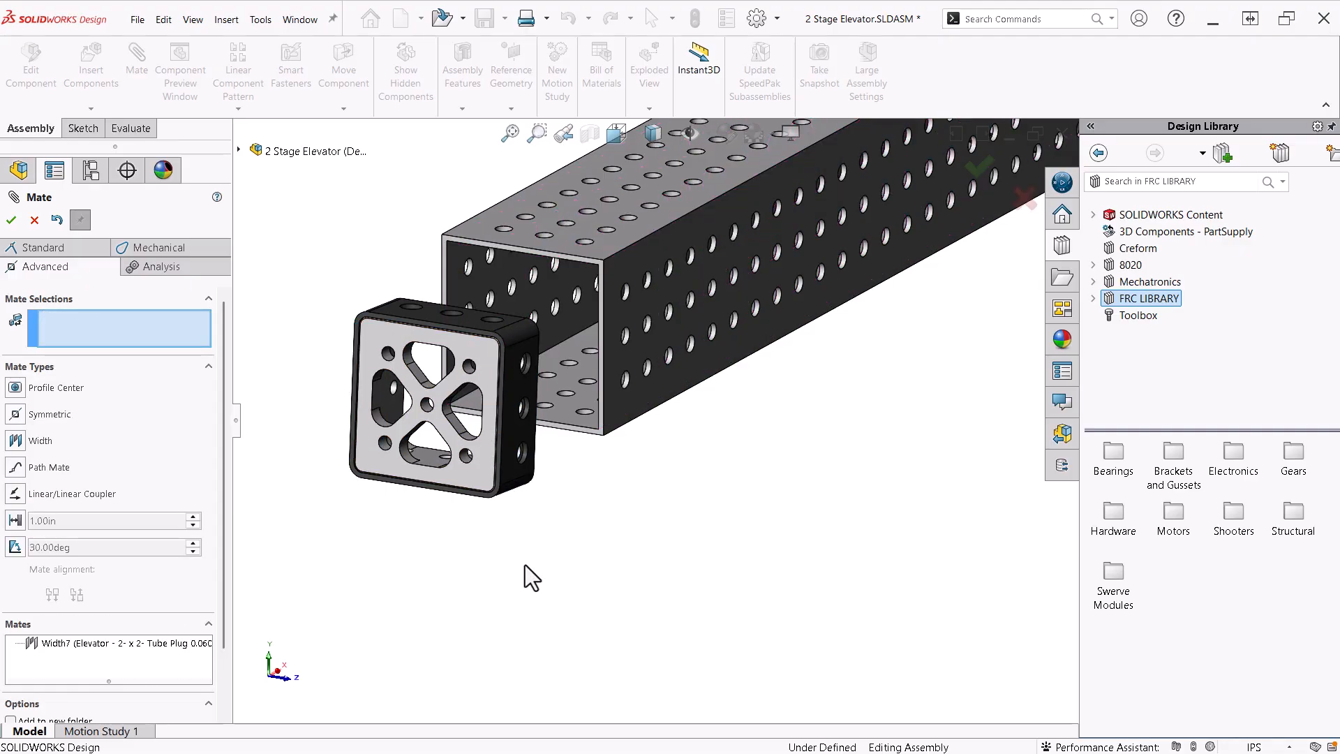
click(32, 219)
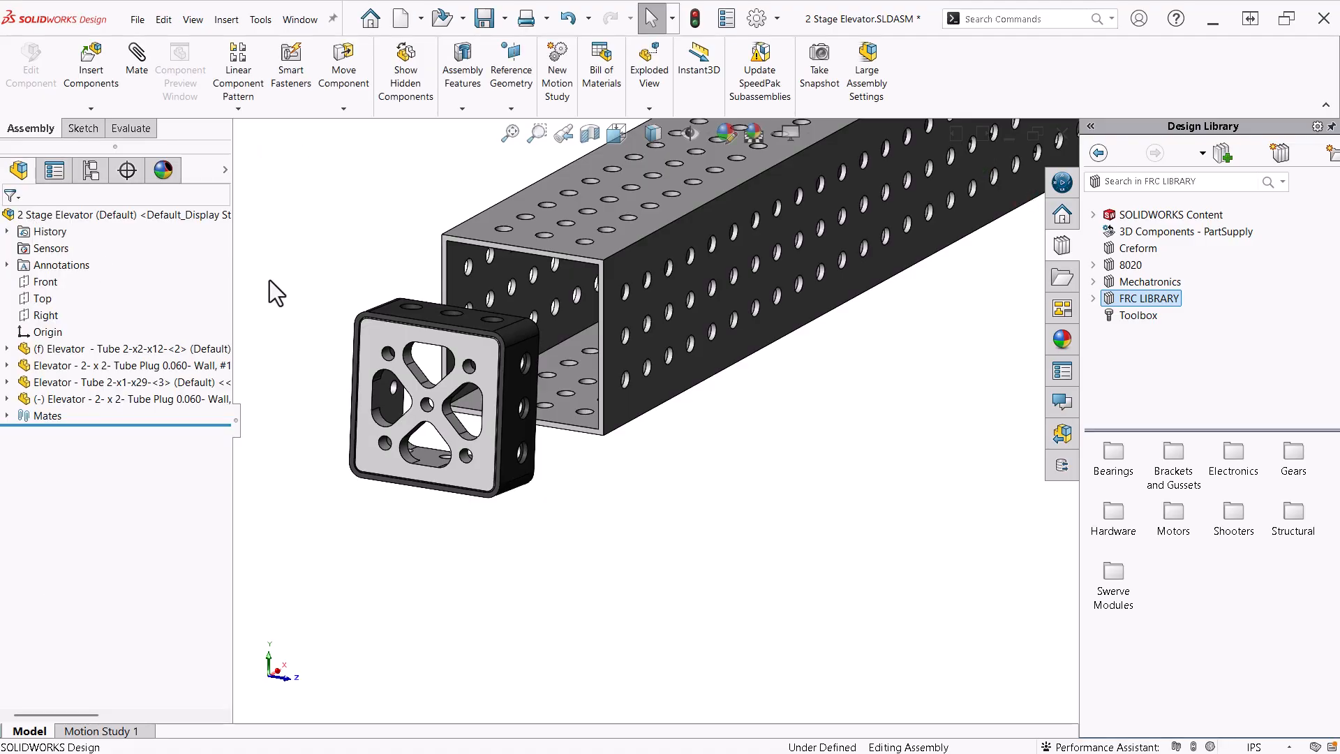
Add a width mate centering the copied plug's upper and lower faces between the horizontal tube's upper and lower walls.
middle_drag(296, 278, 279, 287)
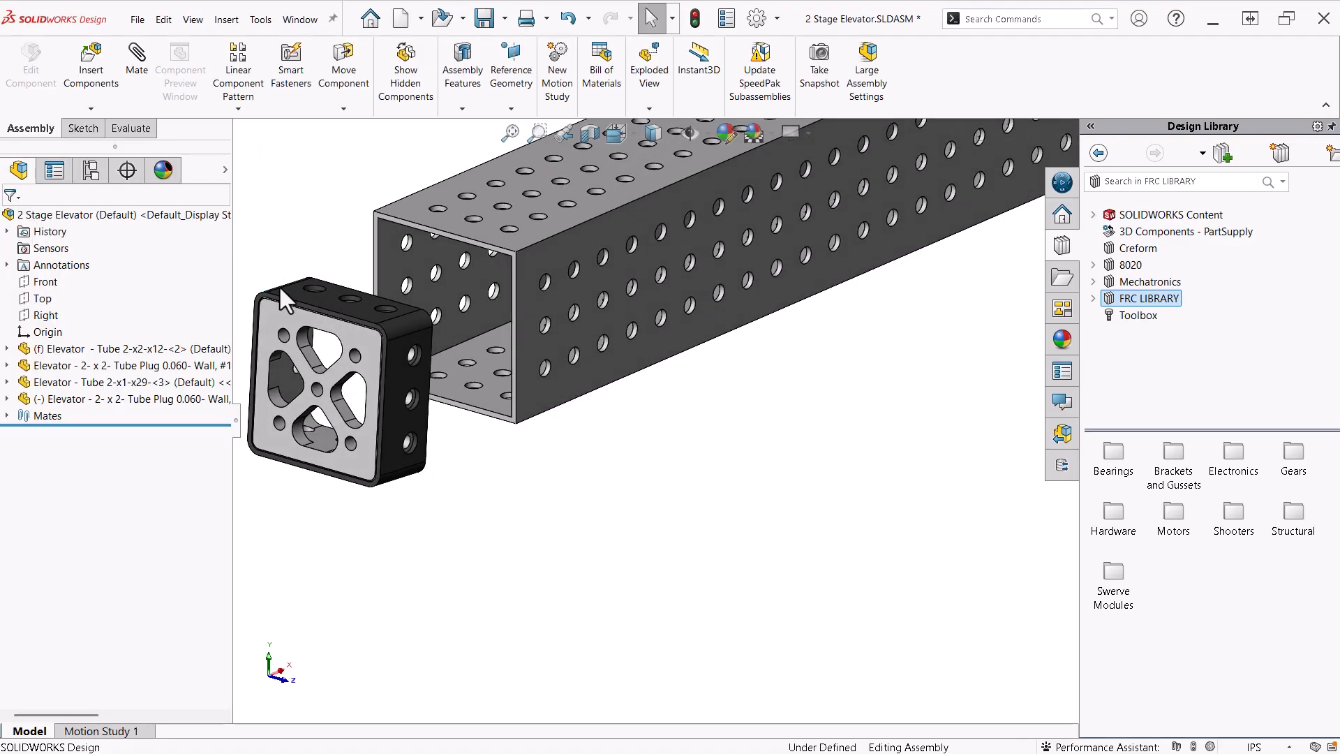
click(342, 314)
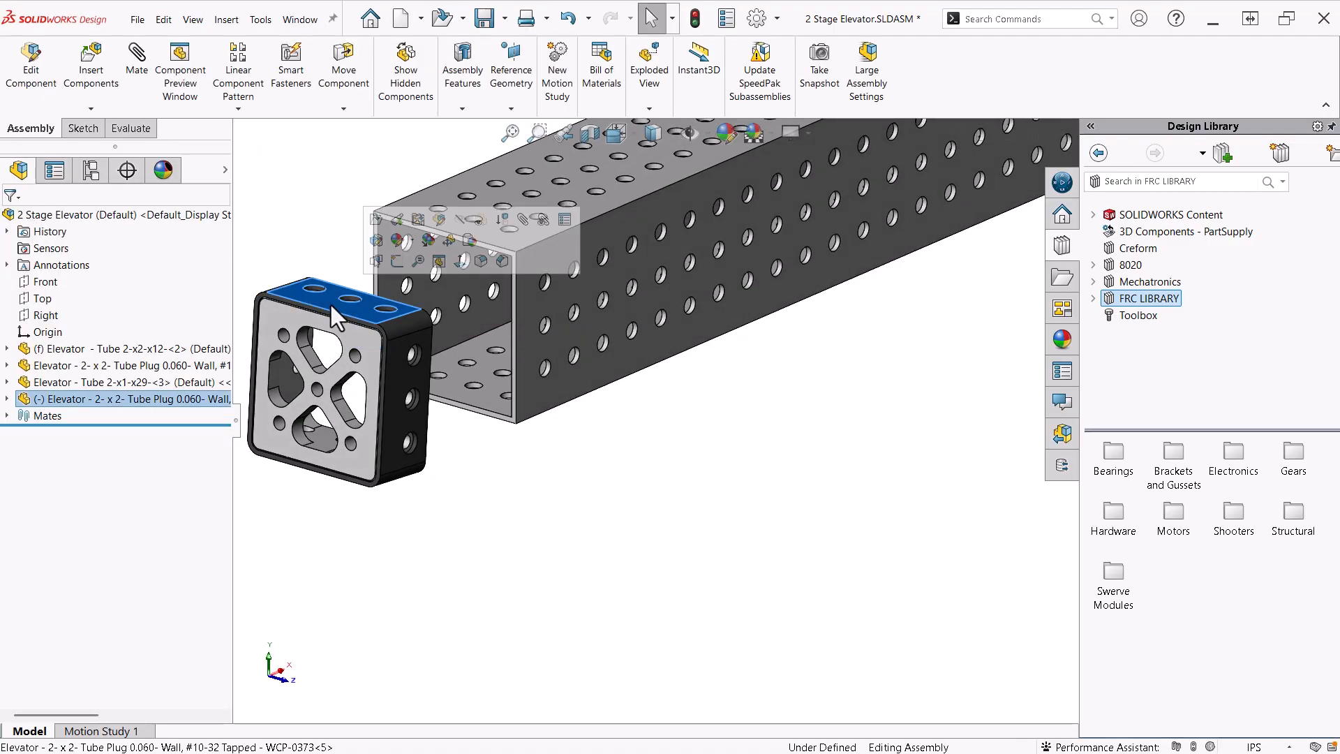
click(461, 403)
middle_drag(470, 500, 471, 384)
click(411, 481)
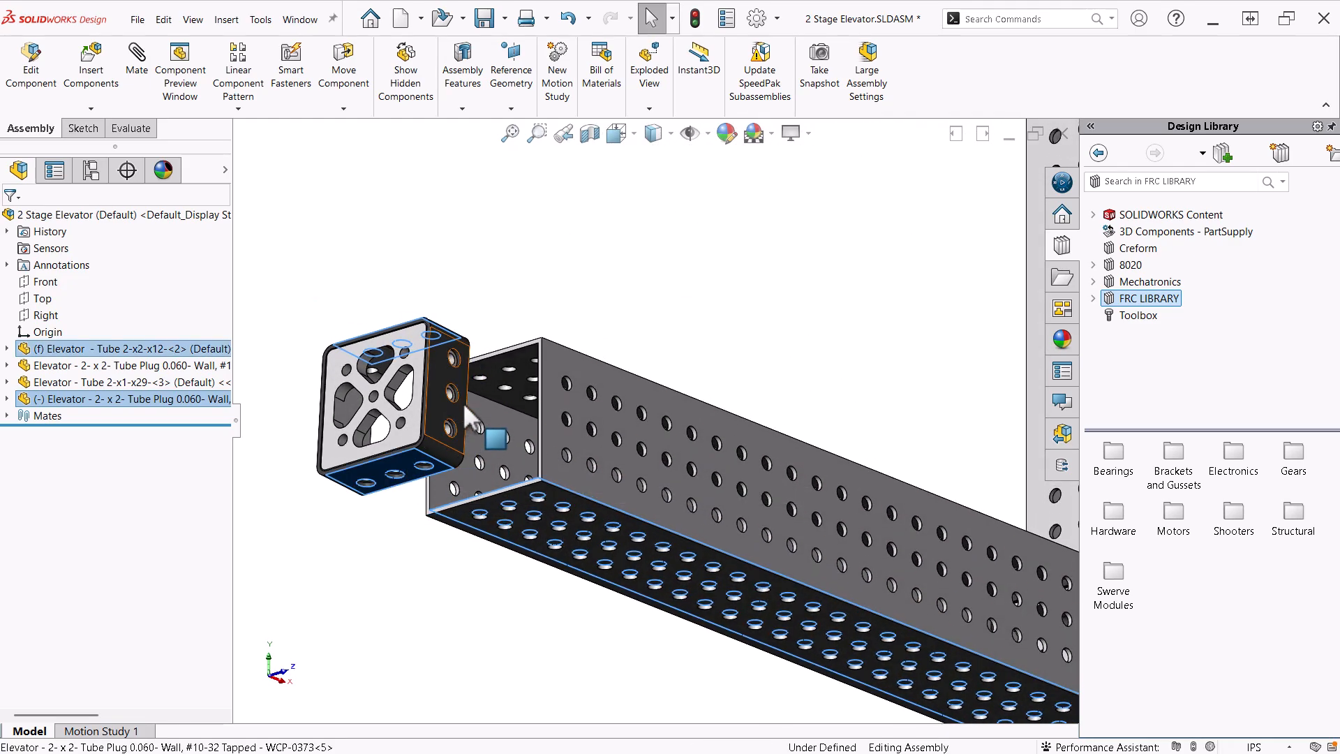
ctrl+click(498, 382)
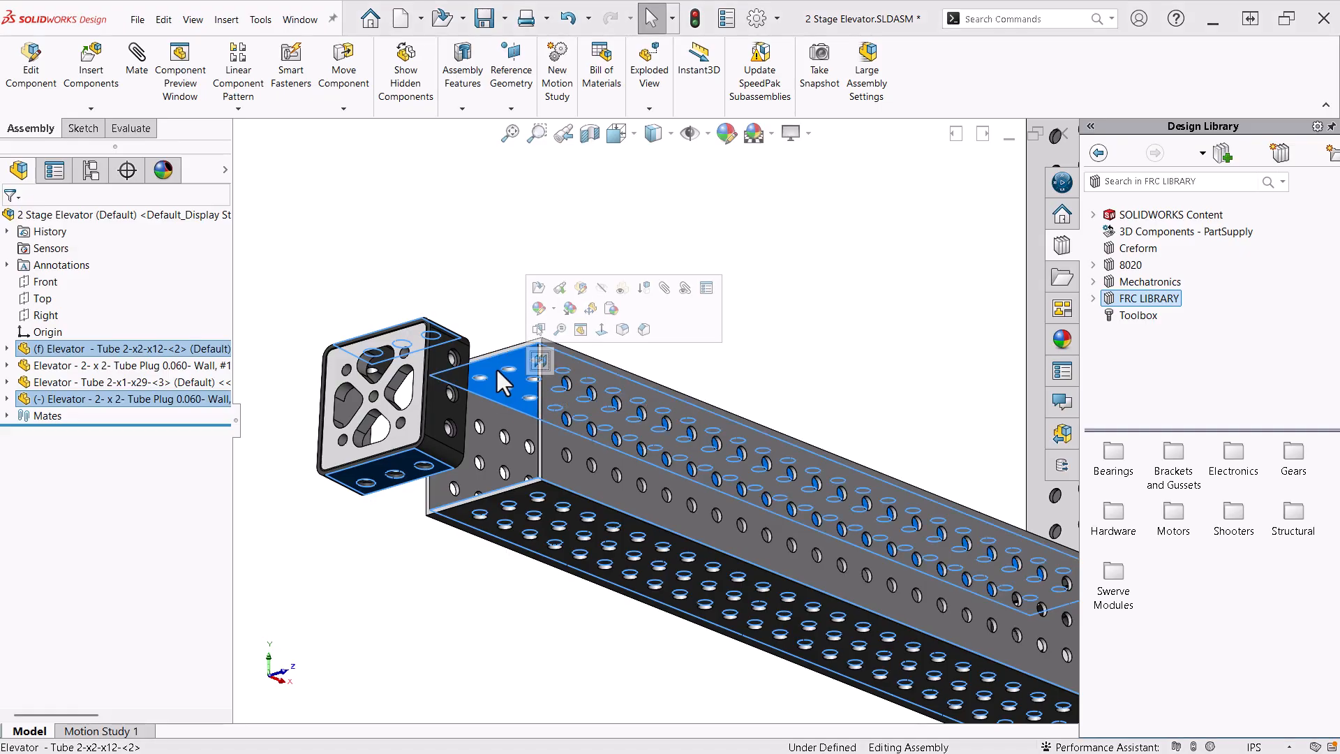
click(542, 362)
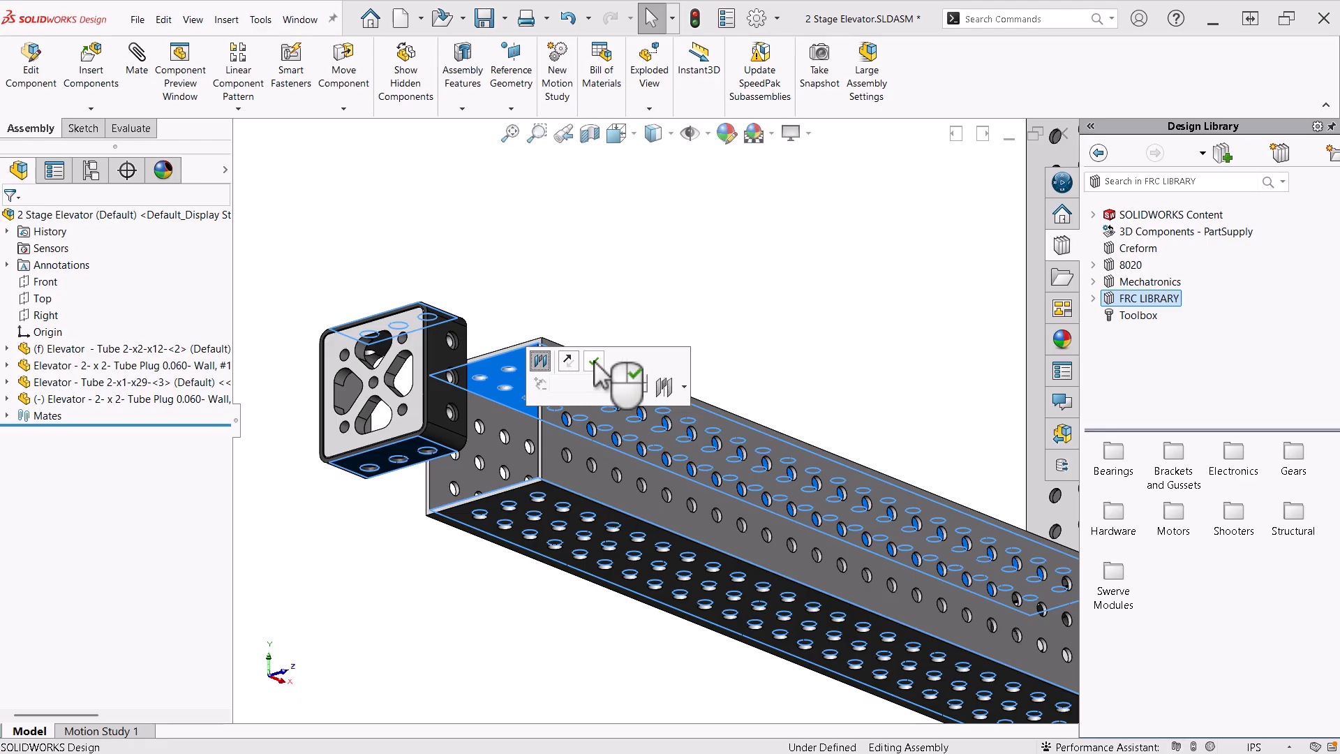
click(594, 362)
Make the copied plug's middle side hole concentric with the middle hole nearest the horizontal tube's open end.
scroll(587, 316, down, 3)
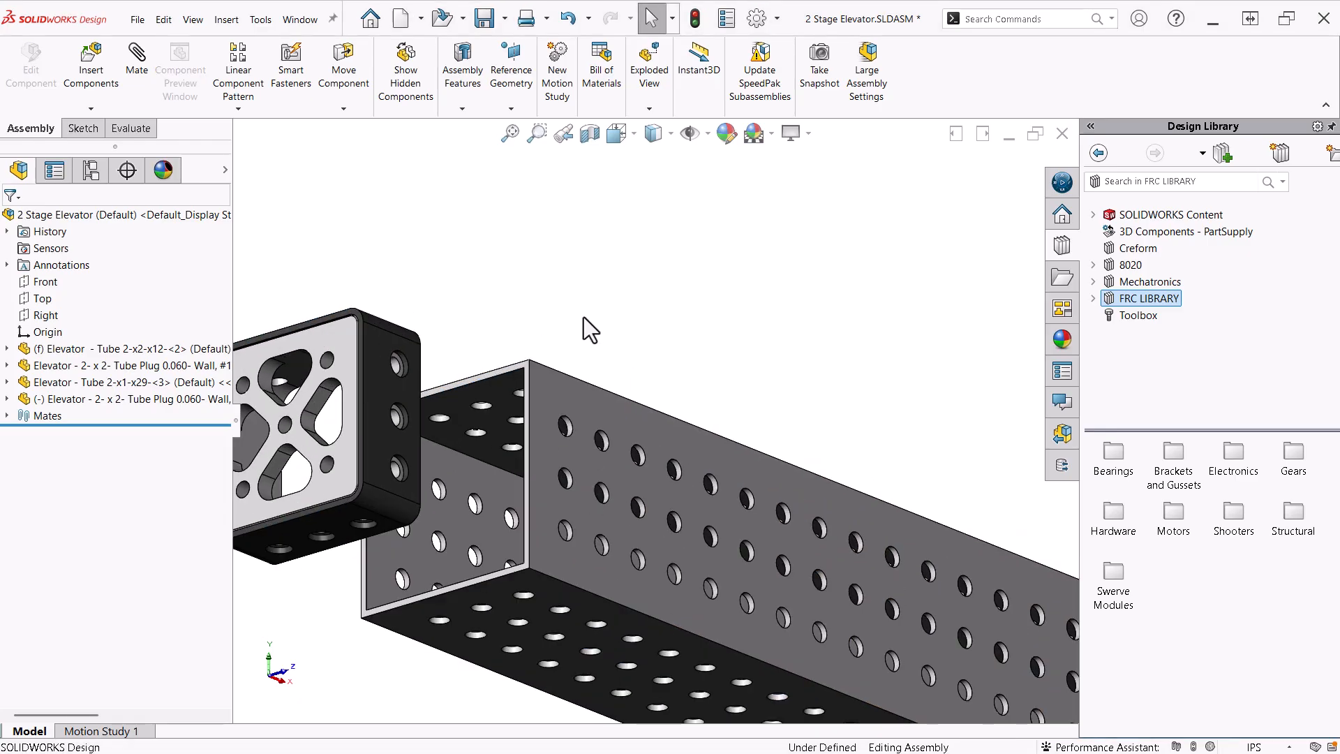
scroll(455, 406, down, 3)
ctrl+click(484, 396)
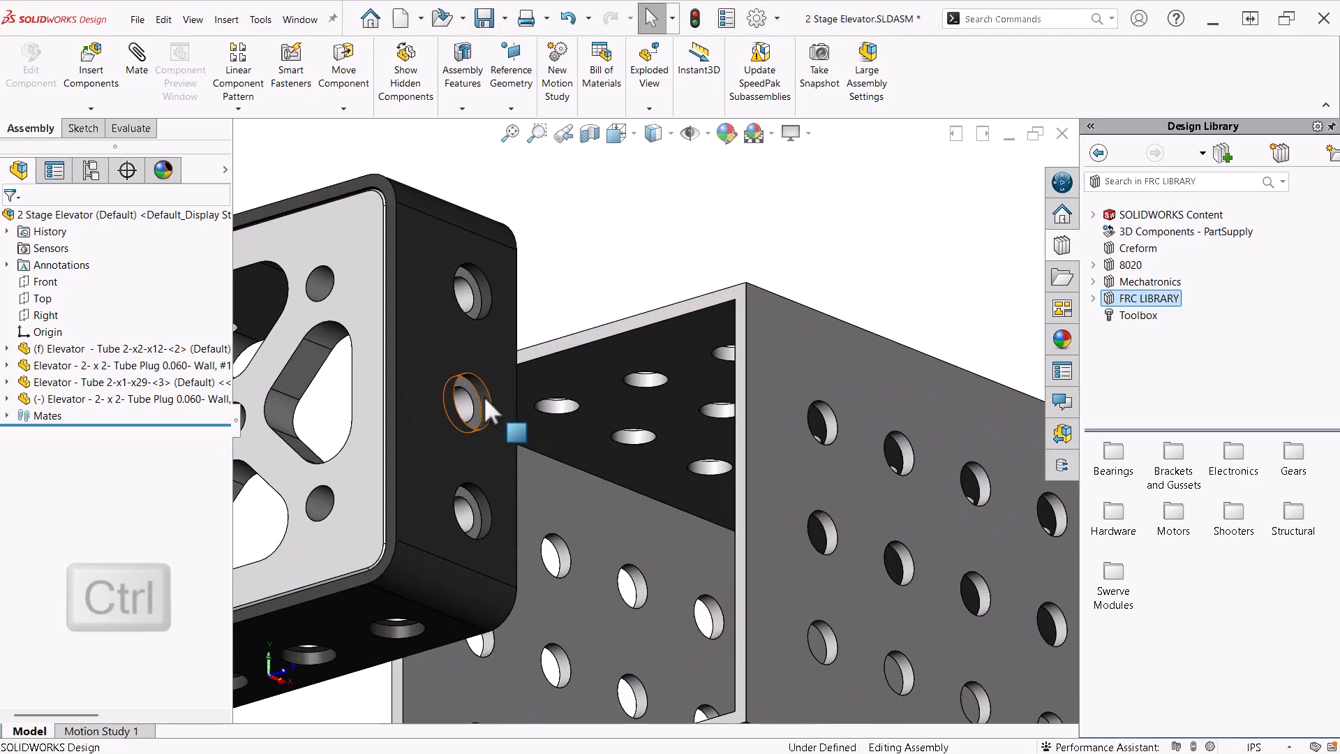
scroll(713, 601, up, 3)
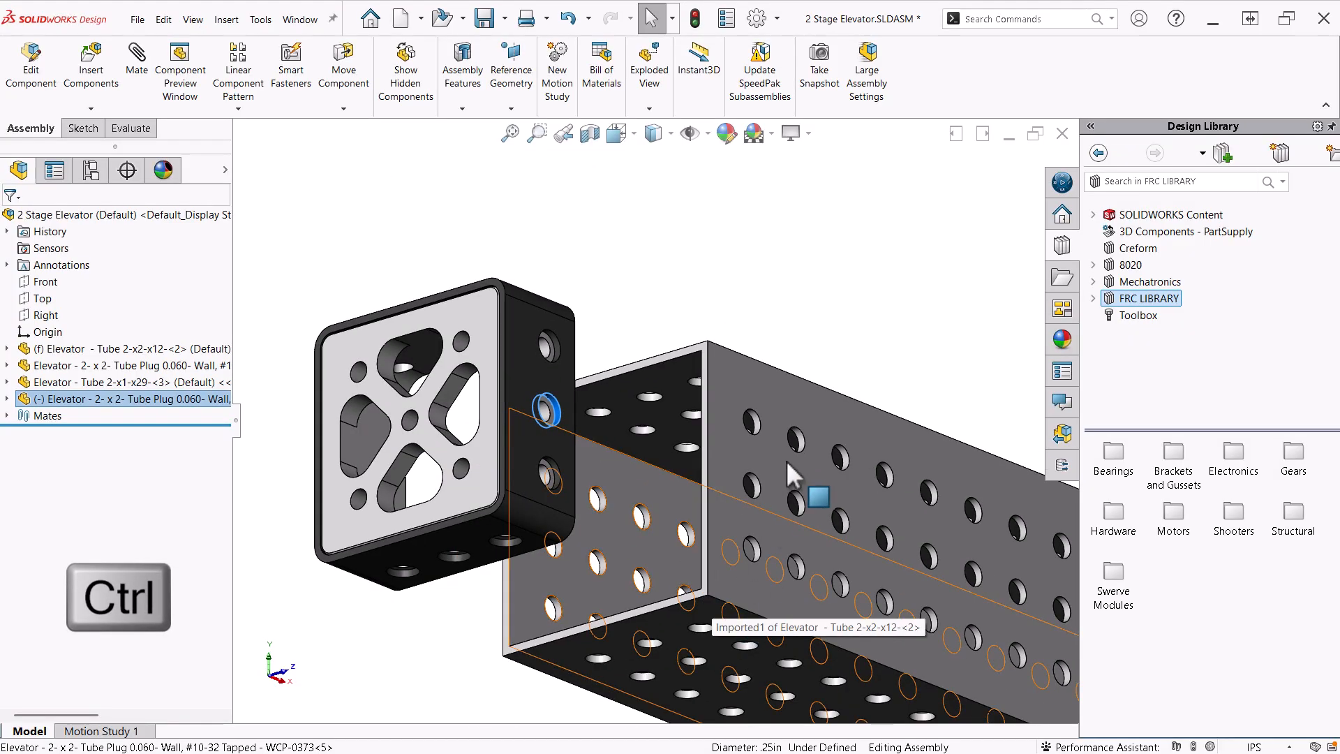
ctrl+click(758, 486)
click(865, 475)
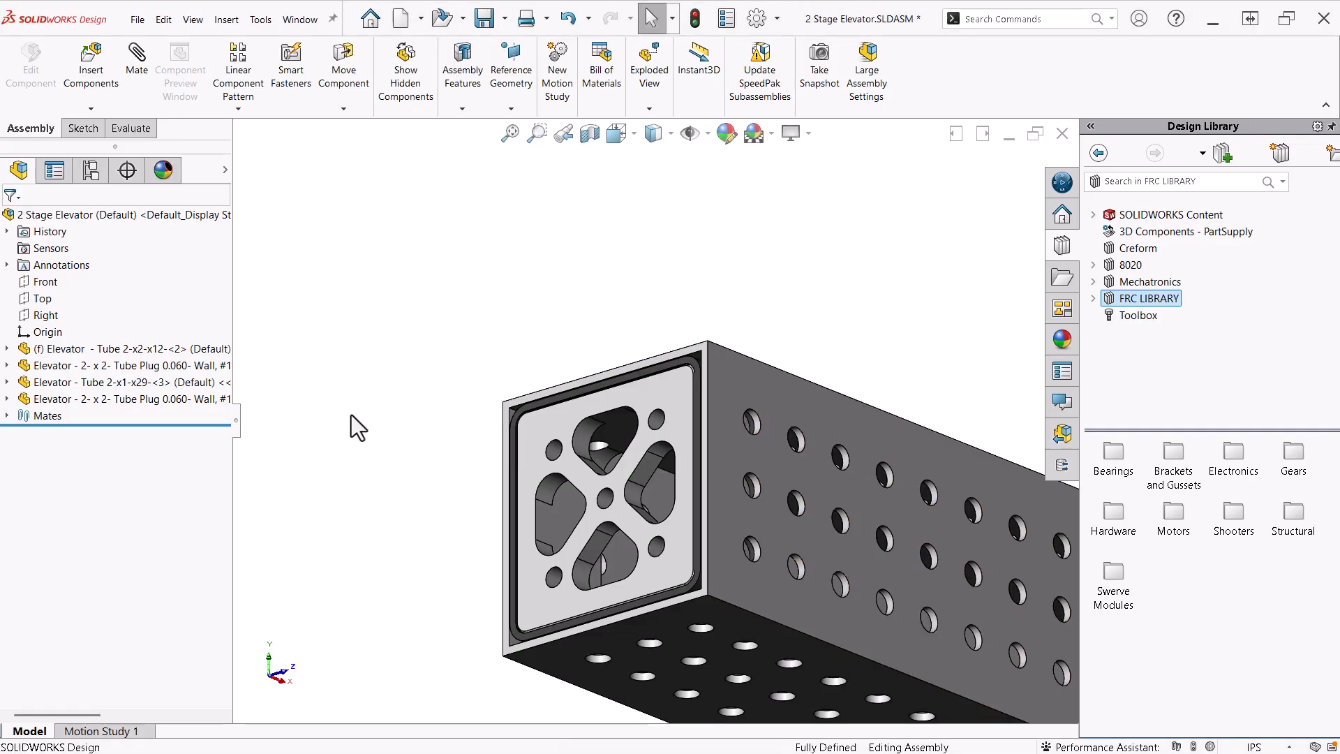
Place a second copy of the upright tube Elevator - Tube 2-x1-x29- near the newly plugged end of the horizontal tube.
scroll(350, 414, up, 3)
drag(192, 383, 421, 419)
scroll(651, 427, up, 4)
scroll(658, 538, down, 4)
Add a width mate between the copied upright tube's two narrow faces and the horizontal tube's two long side faces.
click(705, 408)
ctrl+click(499, 530)
click(548, 593)
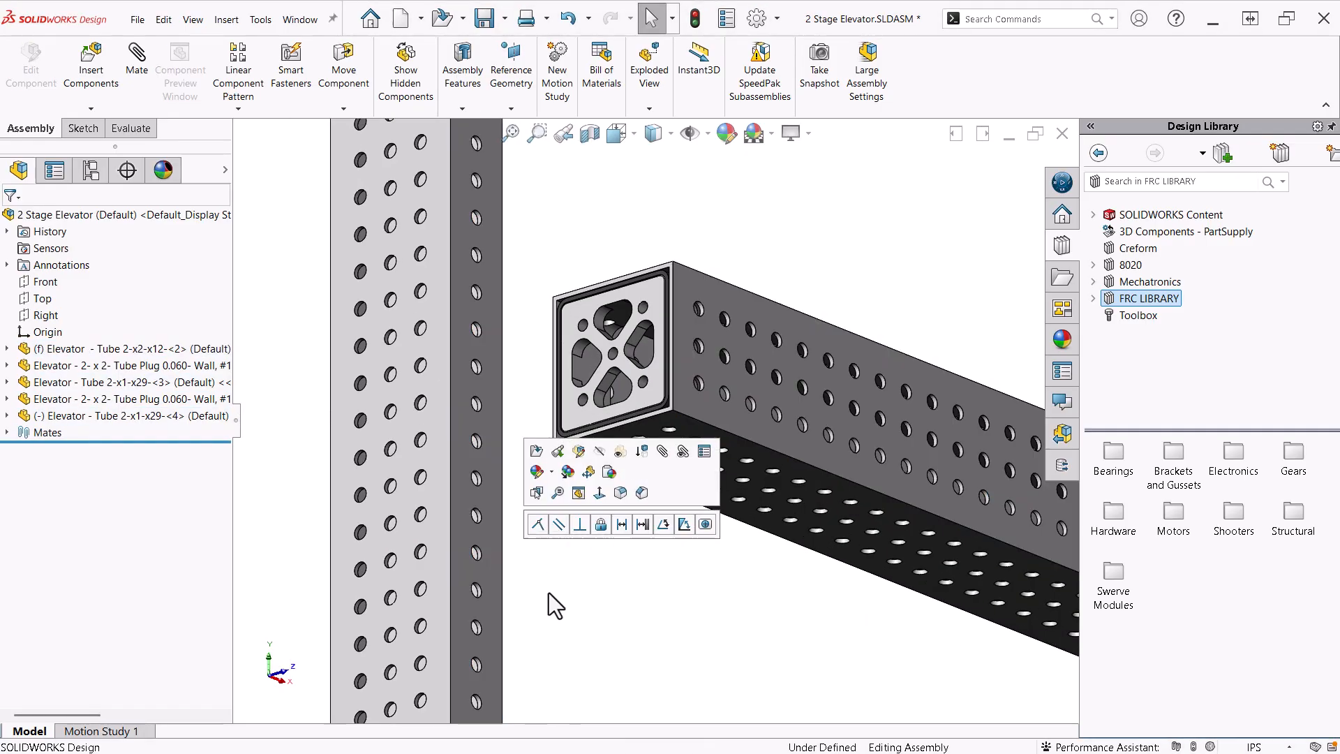
click(687, 397)
ctrl+click(479, 520)
scroll(656, 516, up, 4)
middle_drag(635, 530, 789, 537)
ctrl+click(485, 521)
ctrl+click(828, 482)
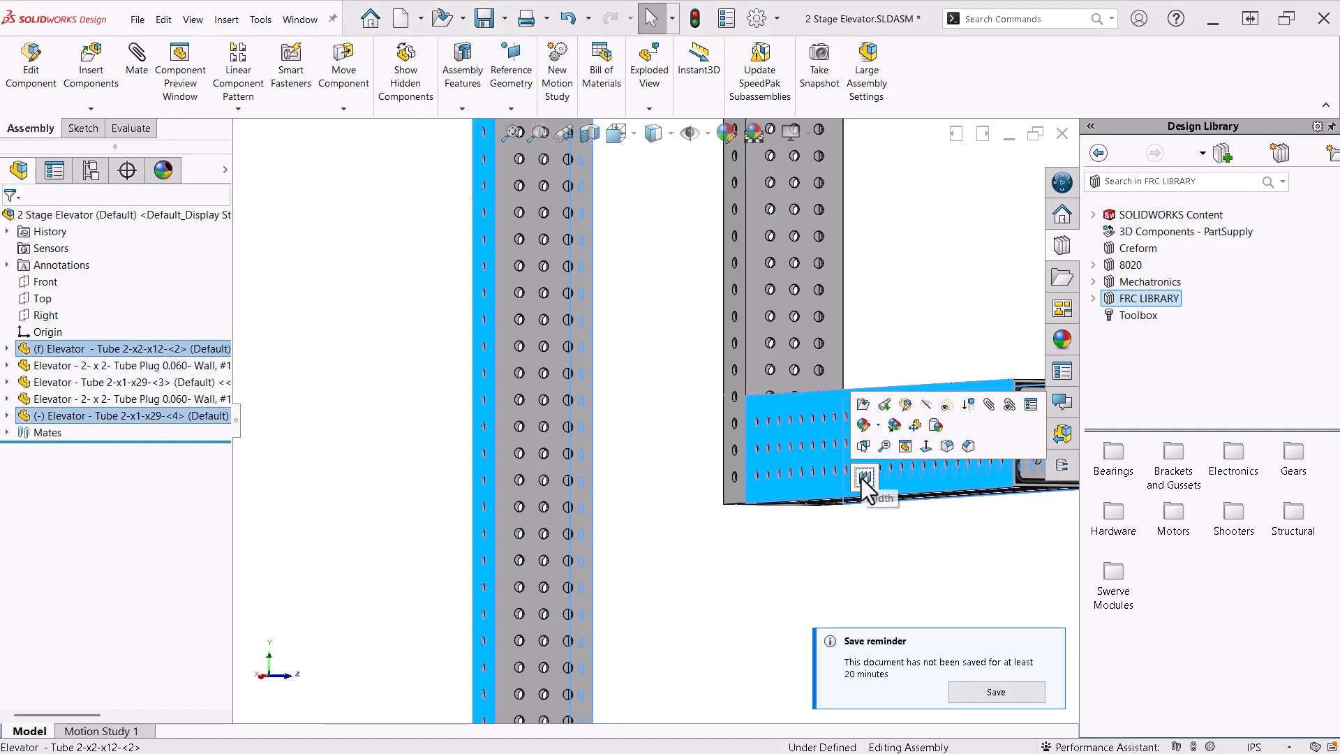
click(862, 479)
Move the copied upright tube to the newly plugged end and mate it coincident with the horizontal tube's end face and underside.
scroll(916, 478, up, 3)
middle_drag(916, 478, 794, 513)
drag(794, 513, 942, 506)
scroll(964, 495, down, 5)
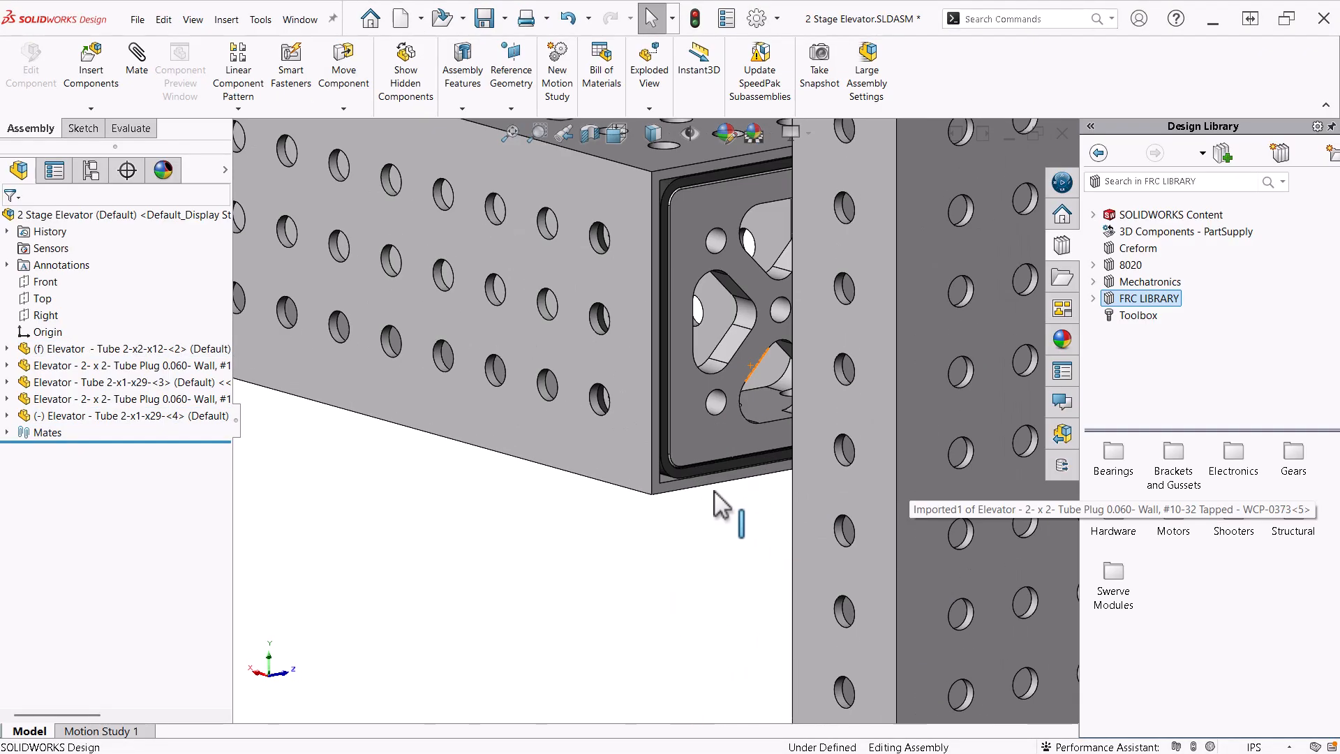
click(710, 486)
scroll(698, 502, up, 3)
middle_drag(559, 537, 608, 571)
ctrl+click(668, 568)
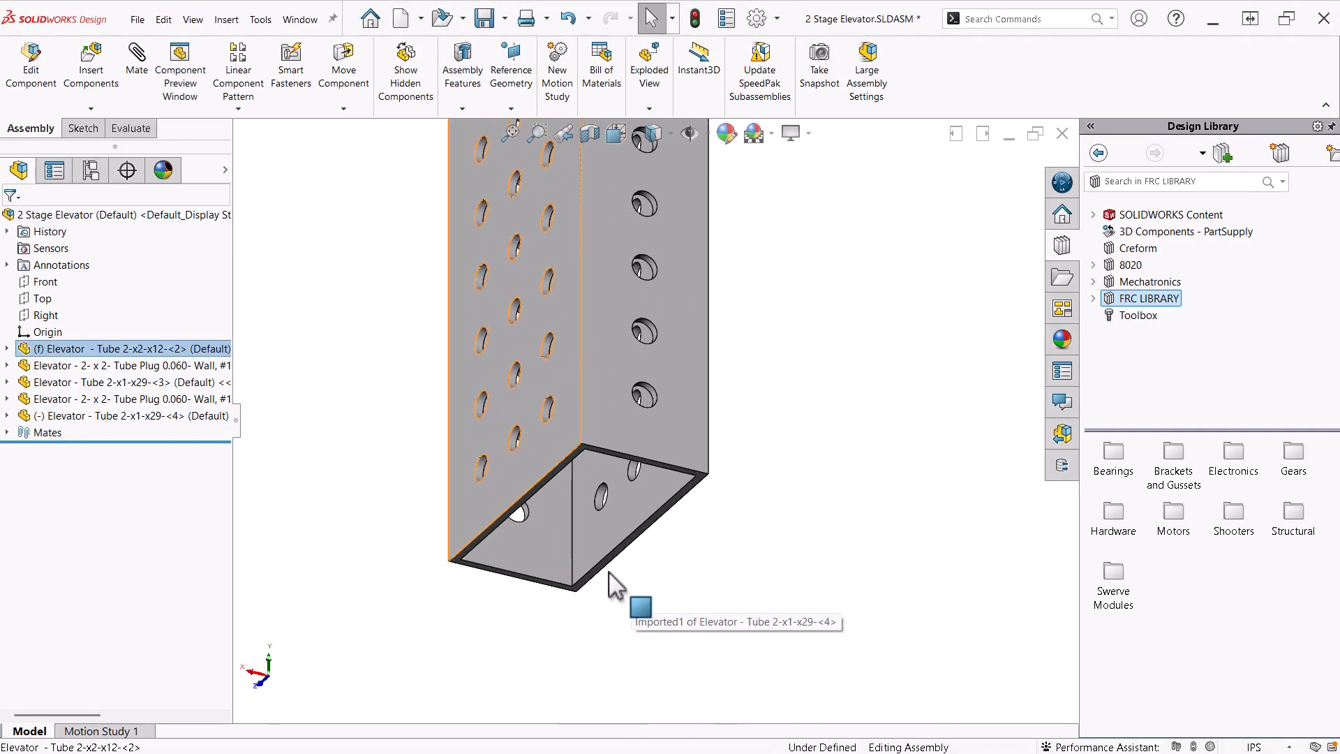
click(624, 579)
key(ctrl+7)
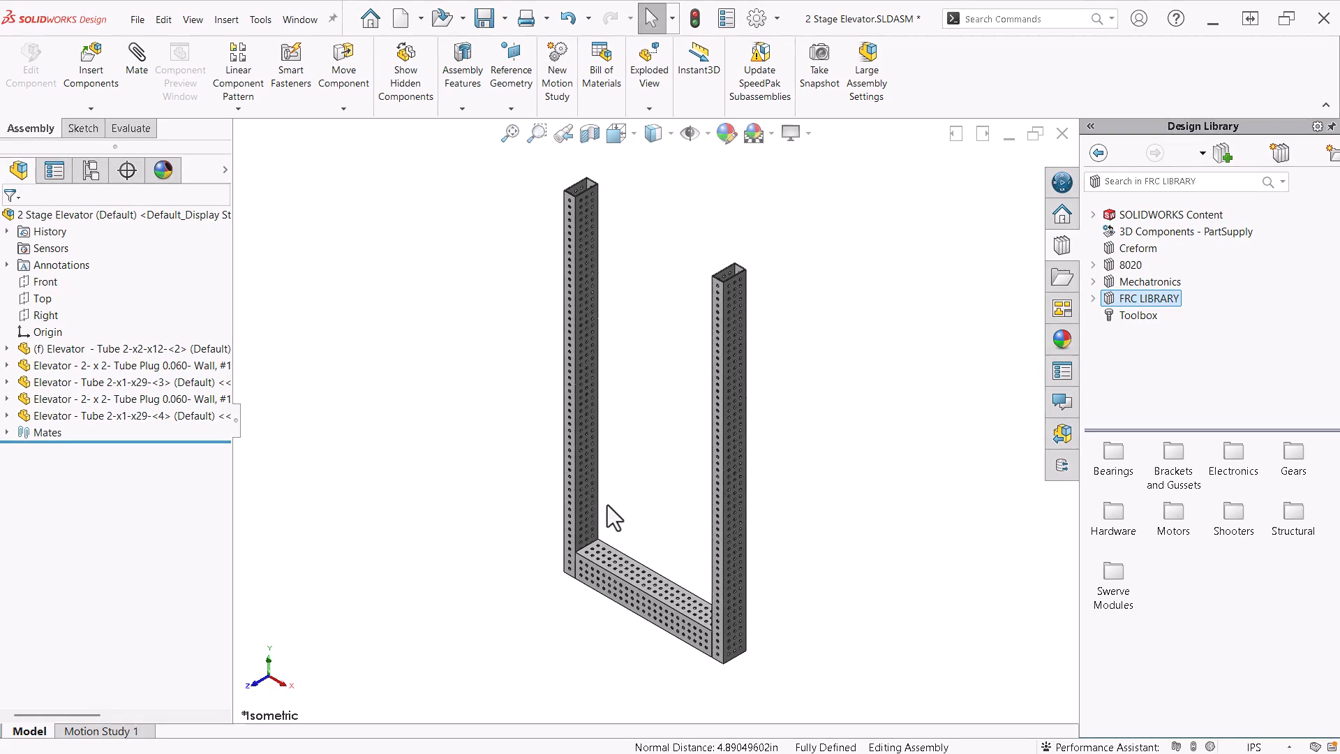